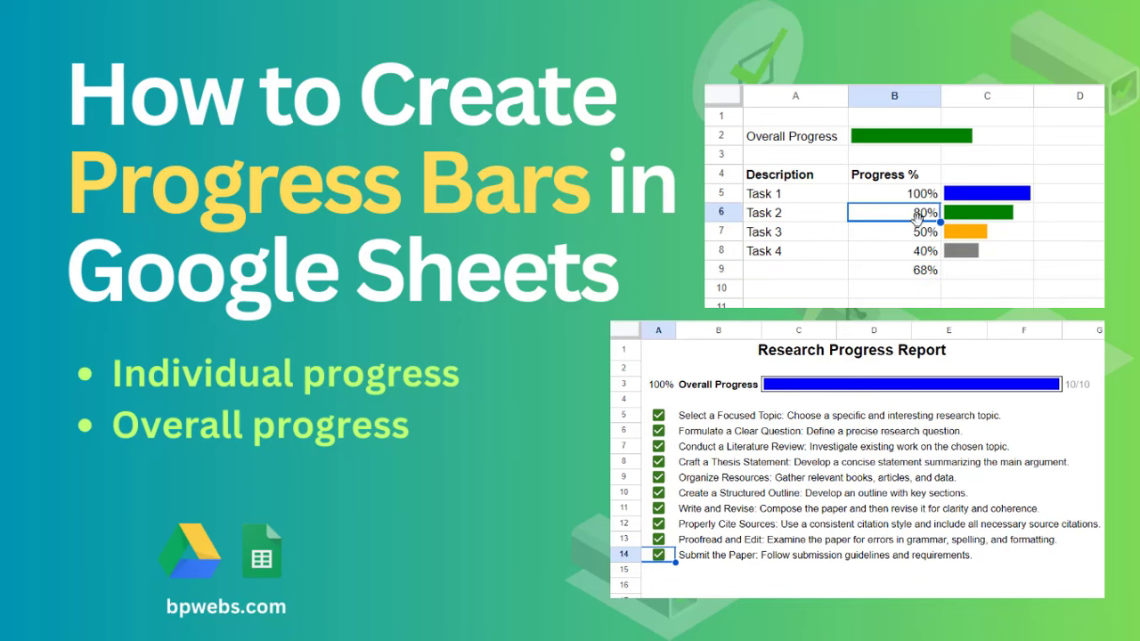
Step: Start a SPARKLINE formula in cell B4
{"action": "left_click", "coordinate": [176, 265]}
{"action": "type", "text": "="}
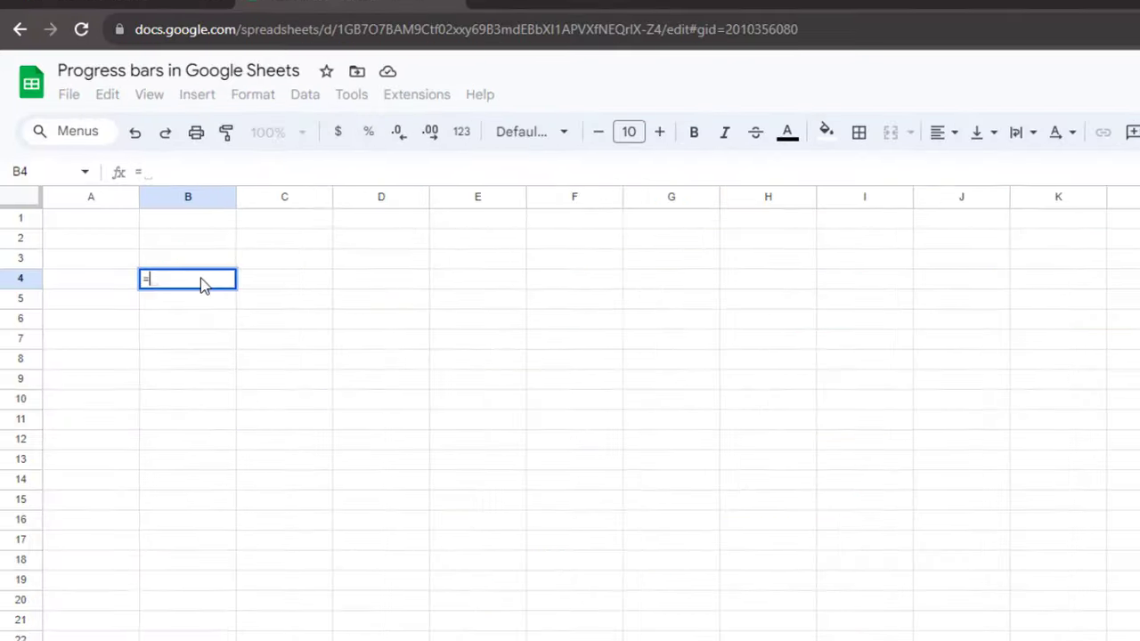
{"action": "type", "text": "spar"}
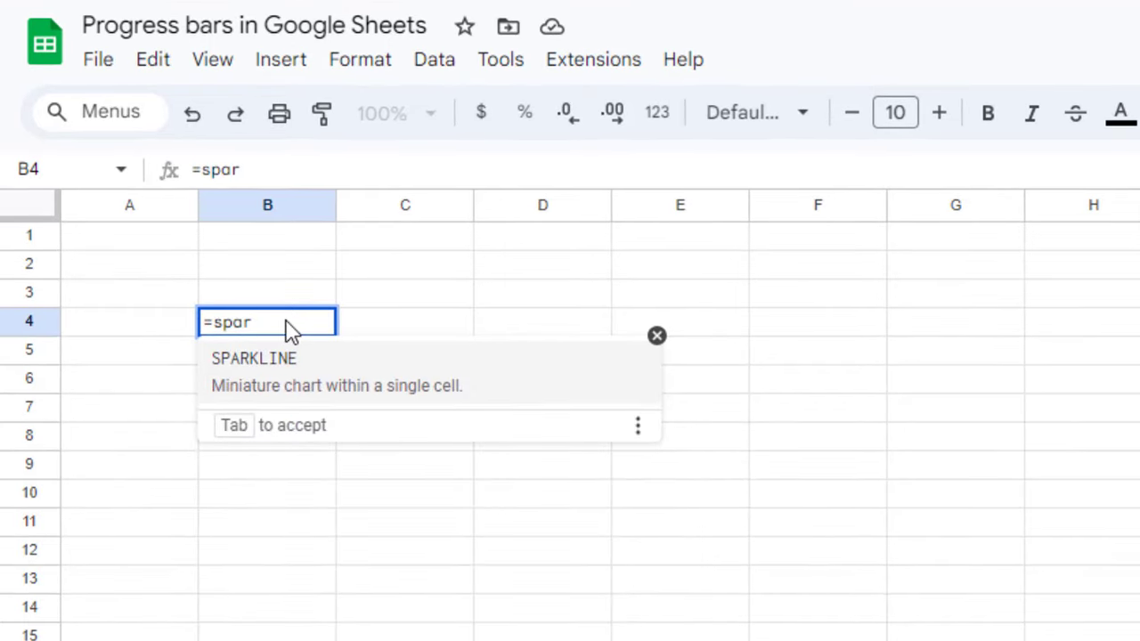
{"action": "key", "text": "Tab"}
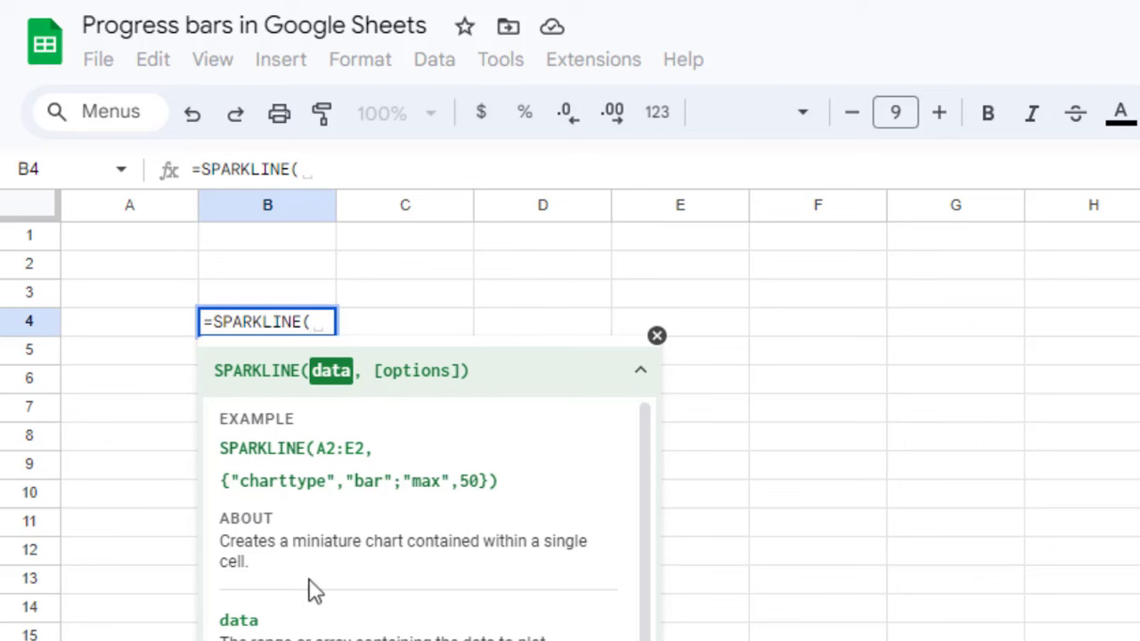
Step: Review the SPARKLINE help: its description, the A2:E2 range and the bar chart max example
{"action": "left_click_drag", "start_coordinate": [267, 569], "coordinate": [213, 552]}
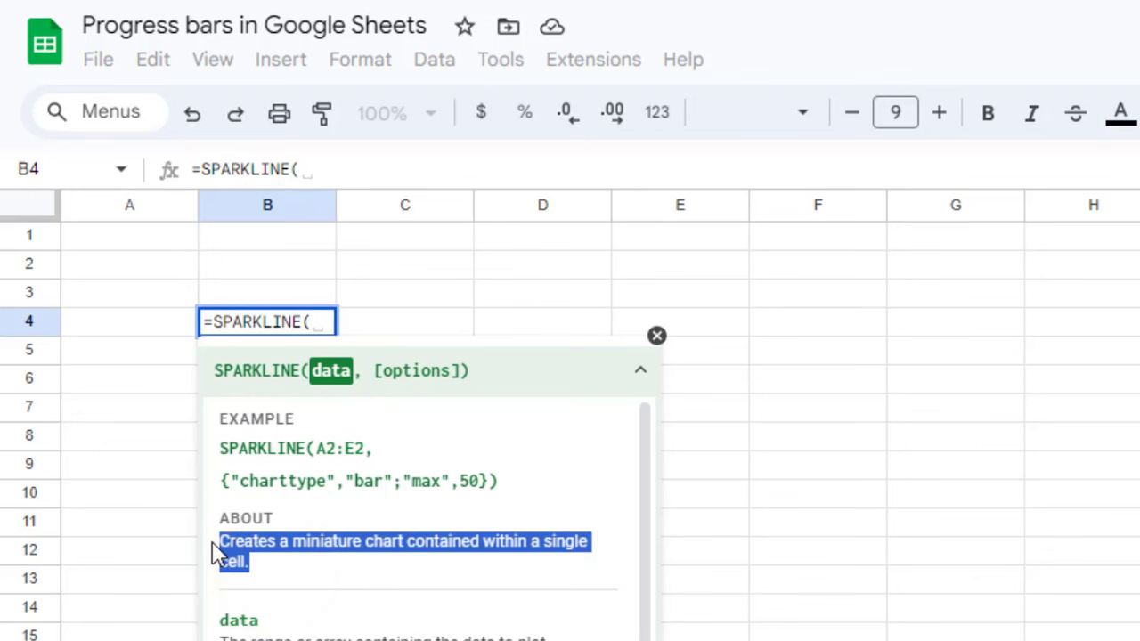
{"action": "left_click", "coordinate": [318, 577]}
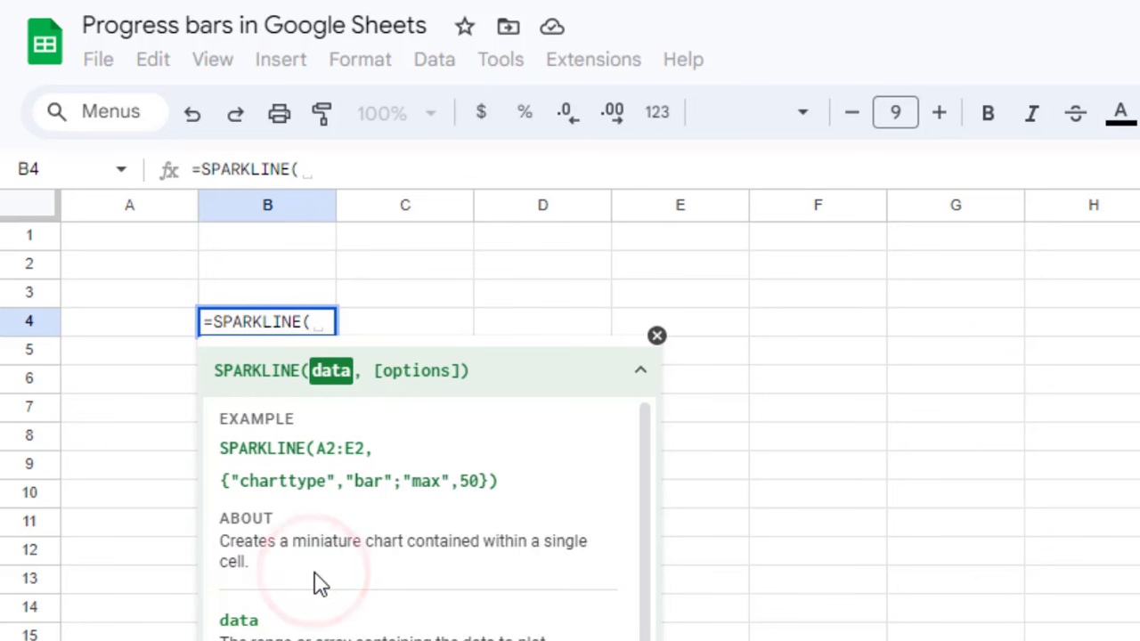
{"action": "left_click_drag", "start_coordinate": [318, 449], "coordinate": [367, 455]}
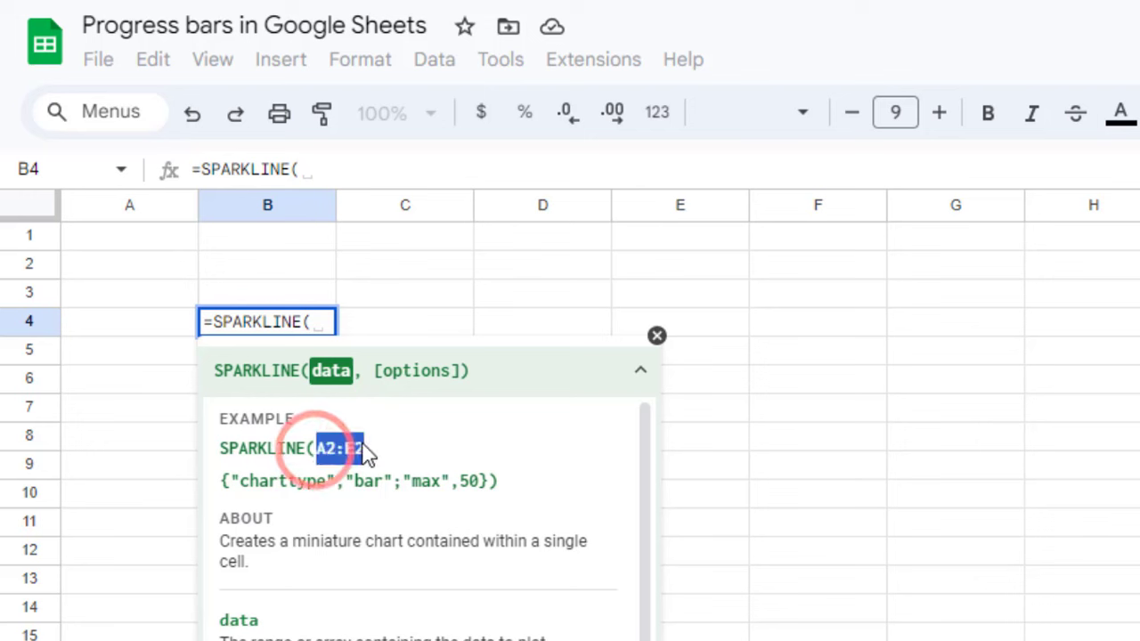
{"action": "left_click_drag", "start_coordinate": [221, 481], "coordinate": [501, 484]}
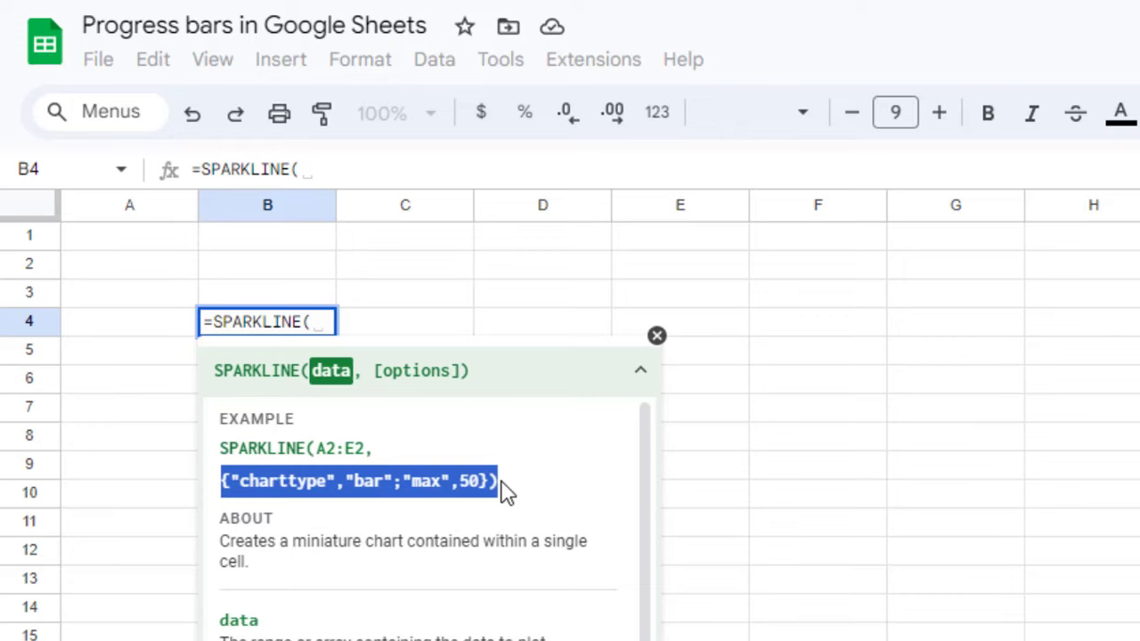
{"action": "left_click", "coordinate": [555, 493]}
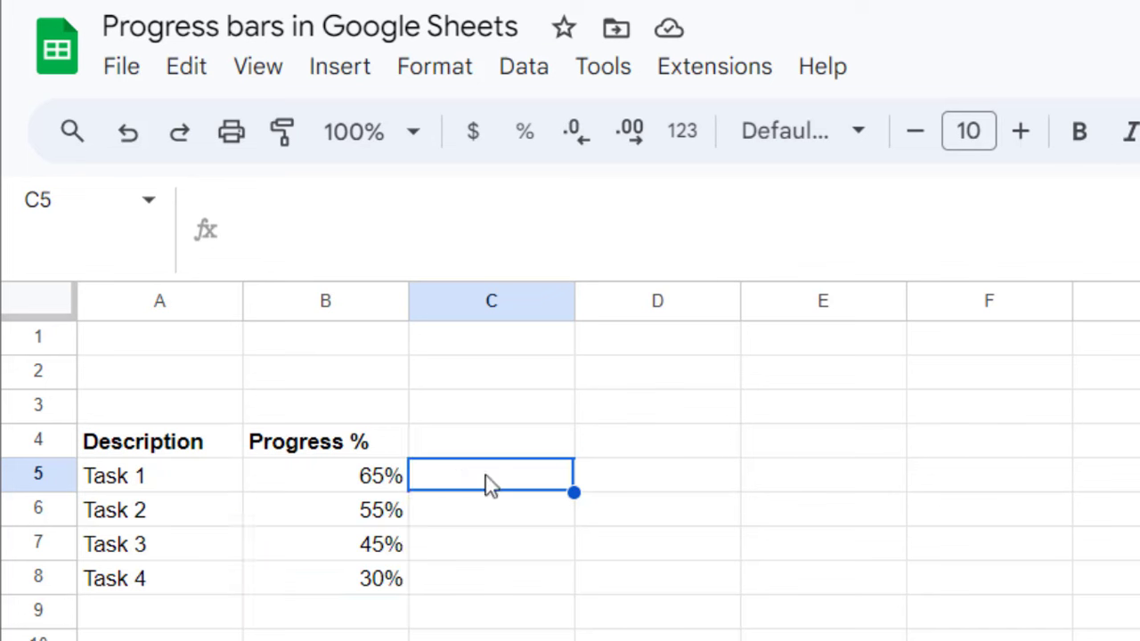
Step: Enter =SPARKLINE(B5,{"charttype","bar";"max",100%}) in C5
{"action": "left_click", "coordinate": [490, 477]}
{"action": "type", "text": "=s"}
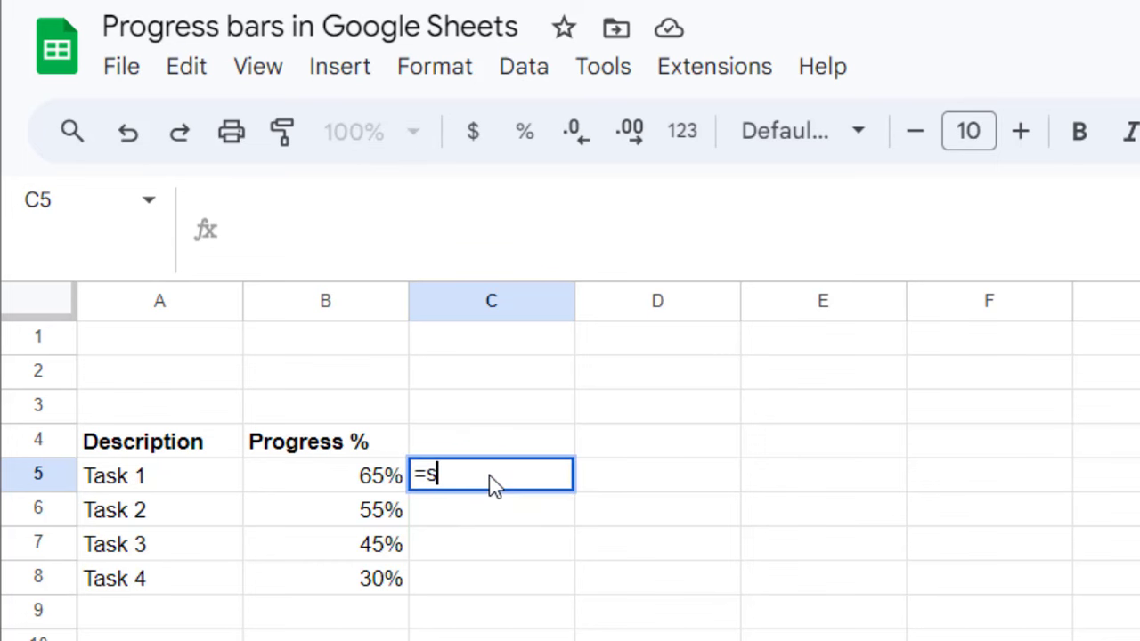
{"action": "type", "text": "par"}
{"action": "key", "text": "Tab"}
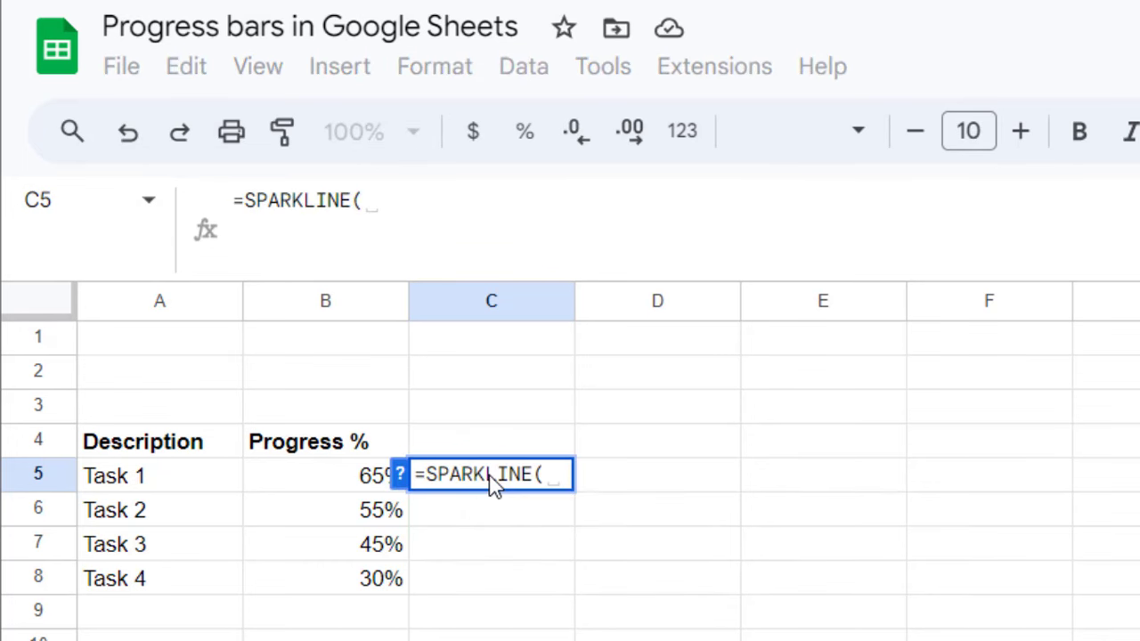
{"action": "left_click", "coordinate": [347, 477]}
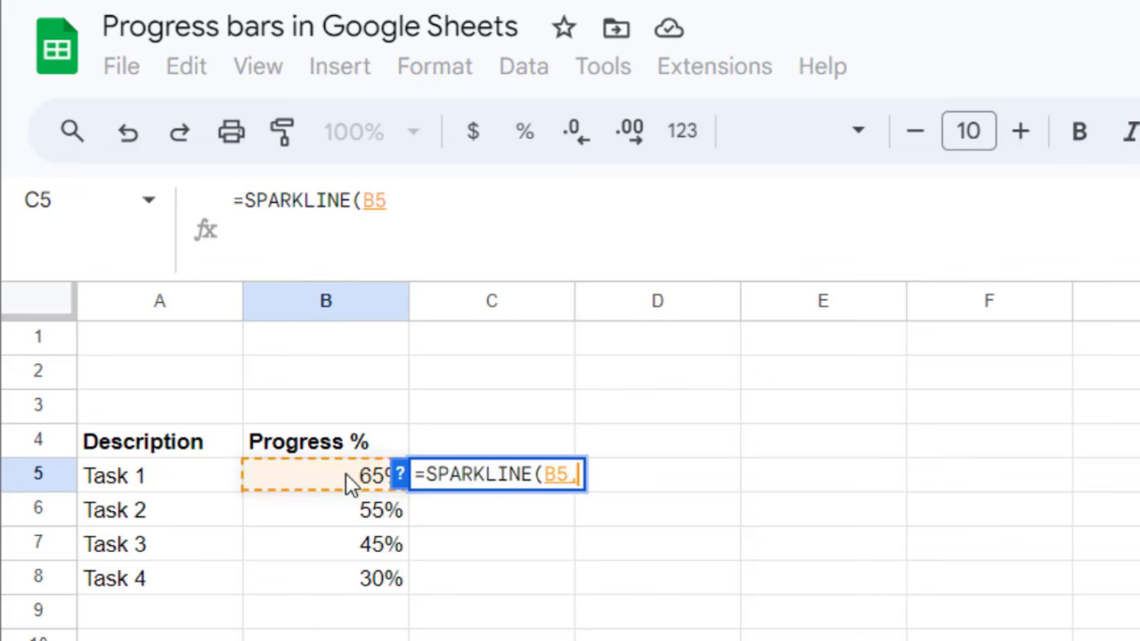
{"action": "type", "text": ",{}"}
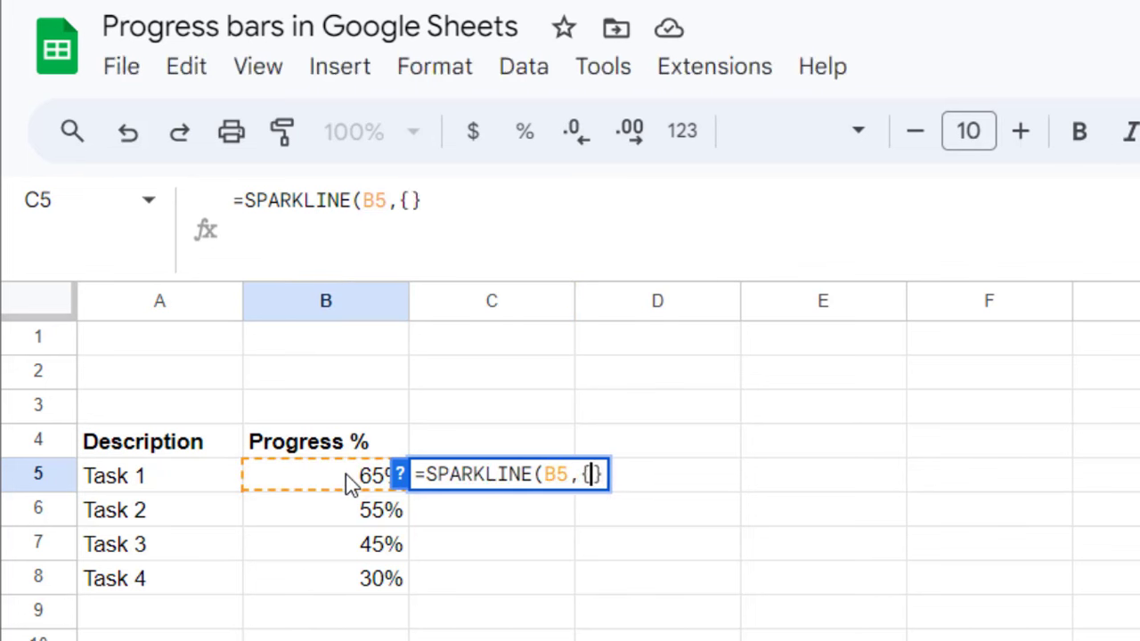
{"action": "type", "text": "\"charttyp"}
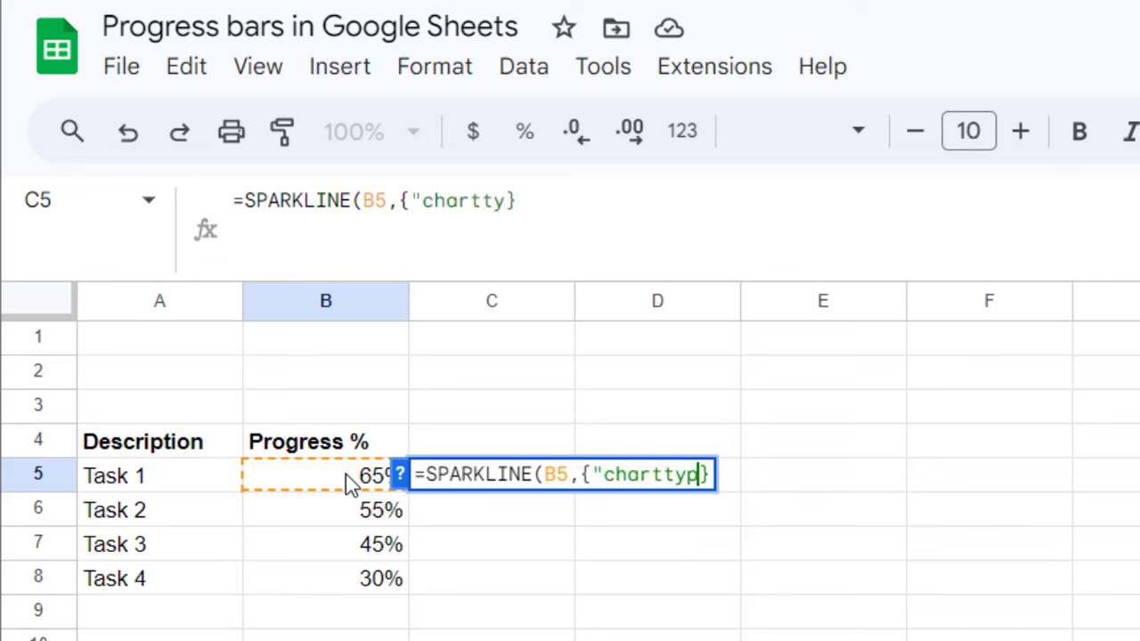
{"action": "type", "text": "e,\""}
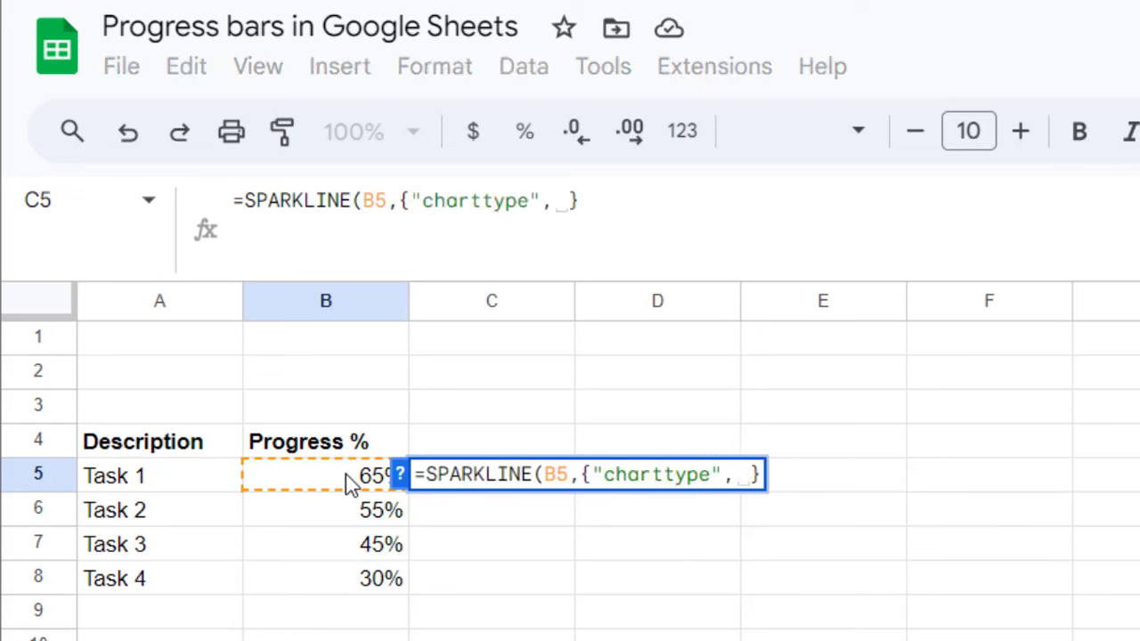
{"action": "type", "text": "bar\";\"max"}
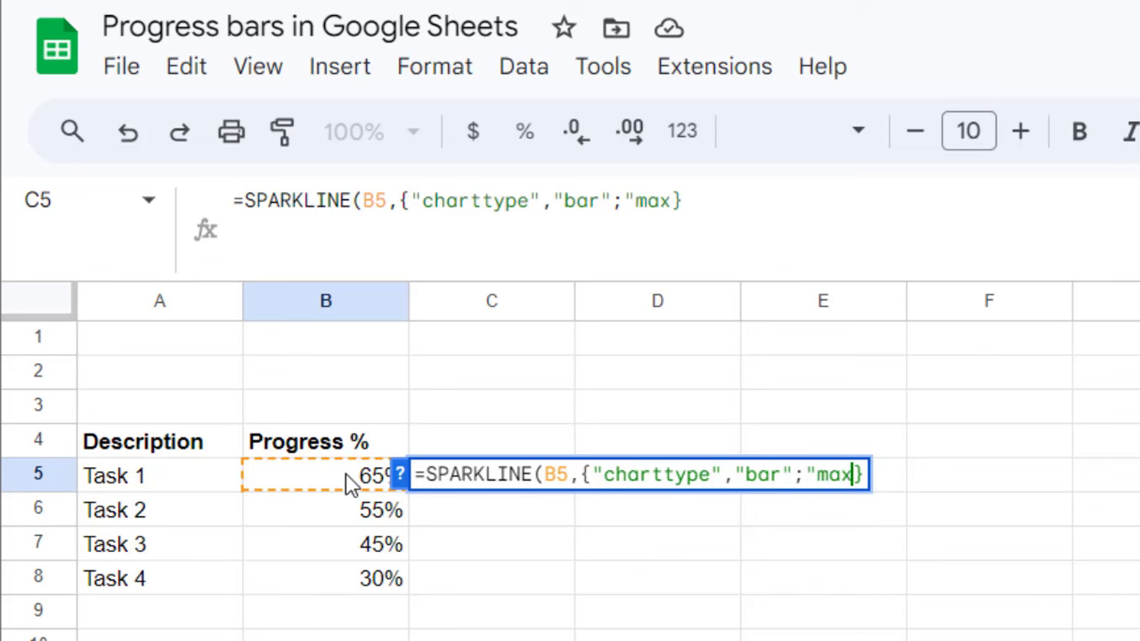
{"action": "type", "text": "\",100"}
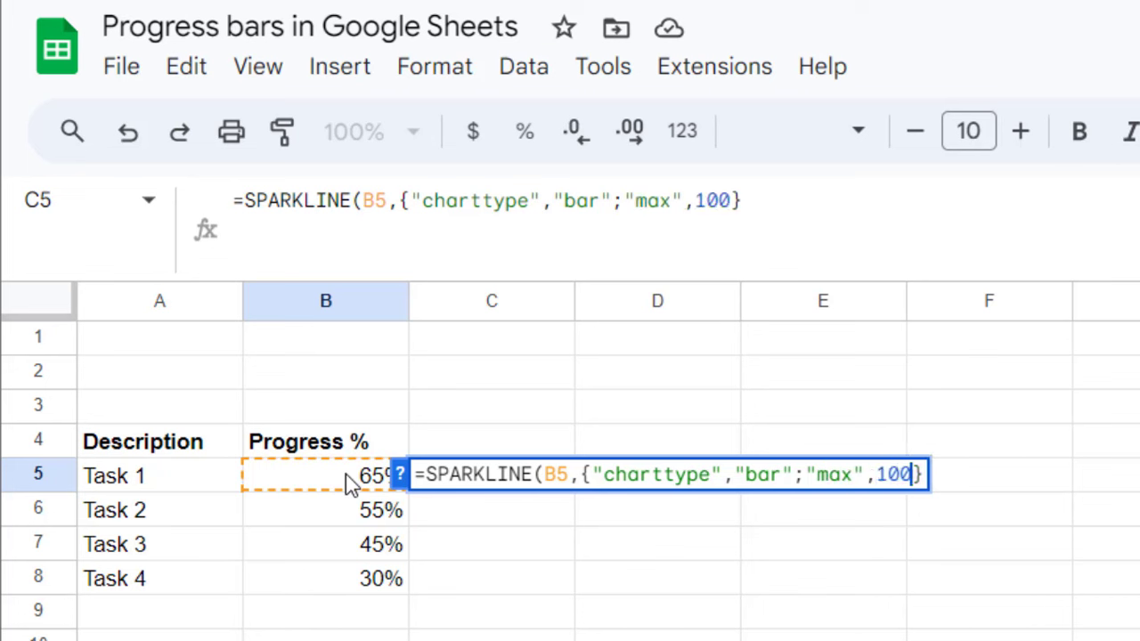
{"action": "type", "text": "%"}
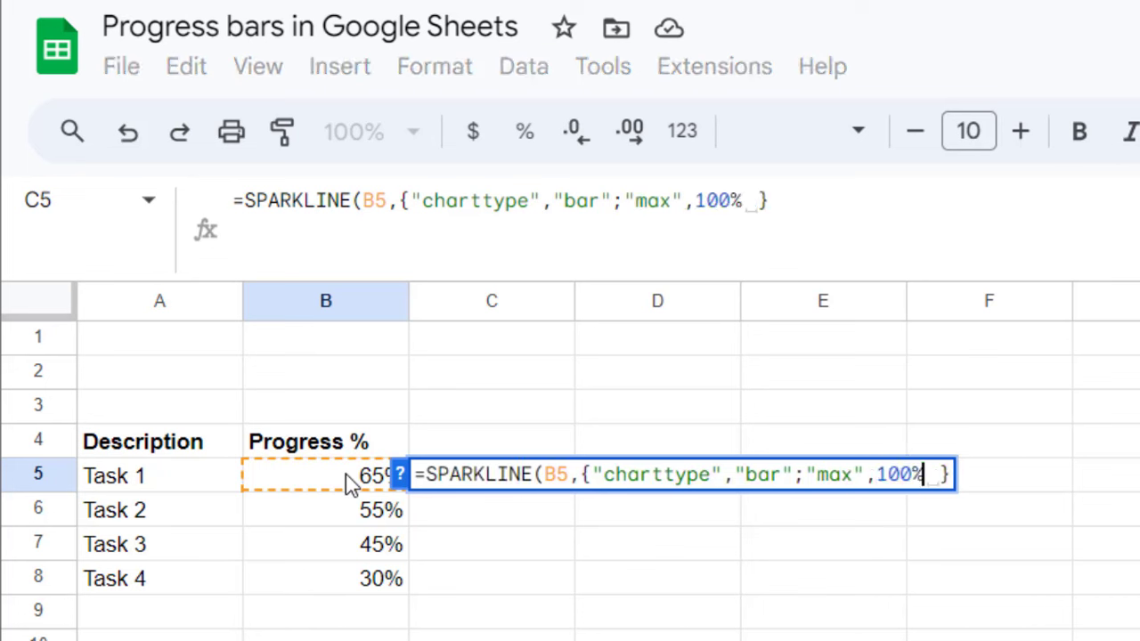
{"action": "key", "text": "Return"}
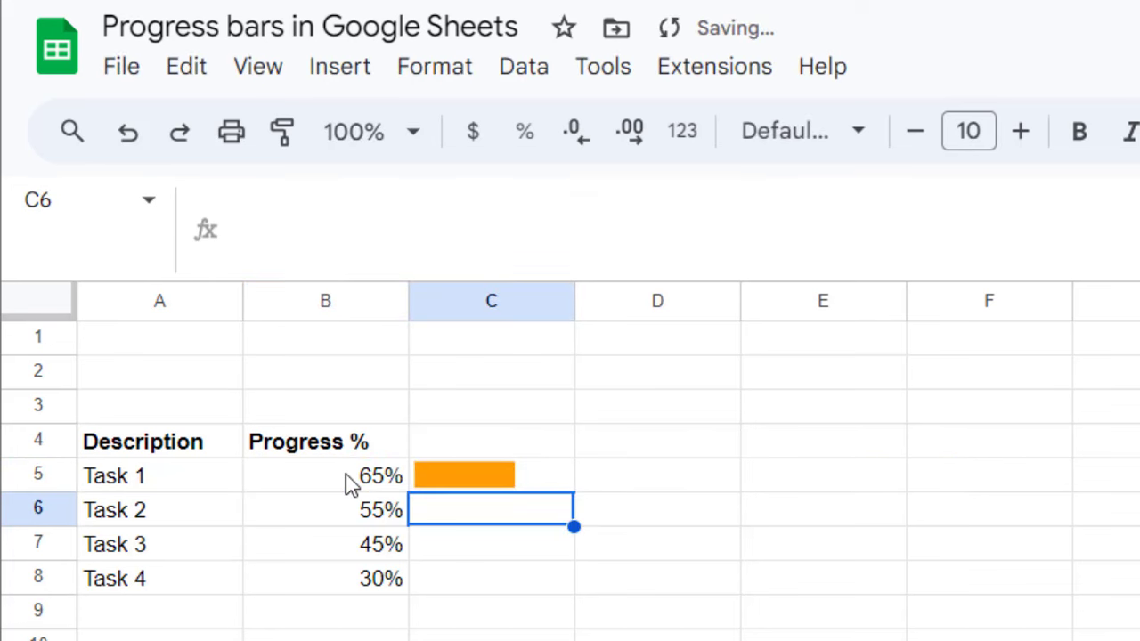
Step: Fill C5's bar formula down through C8
{"action": "left_click", "coordinate": [488, 473]}
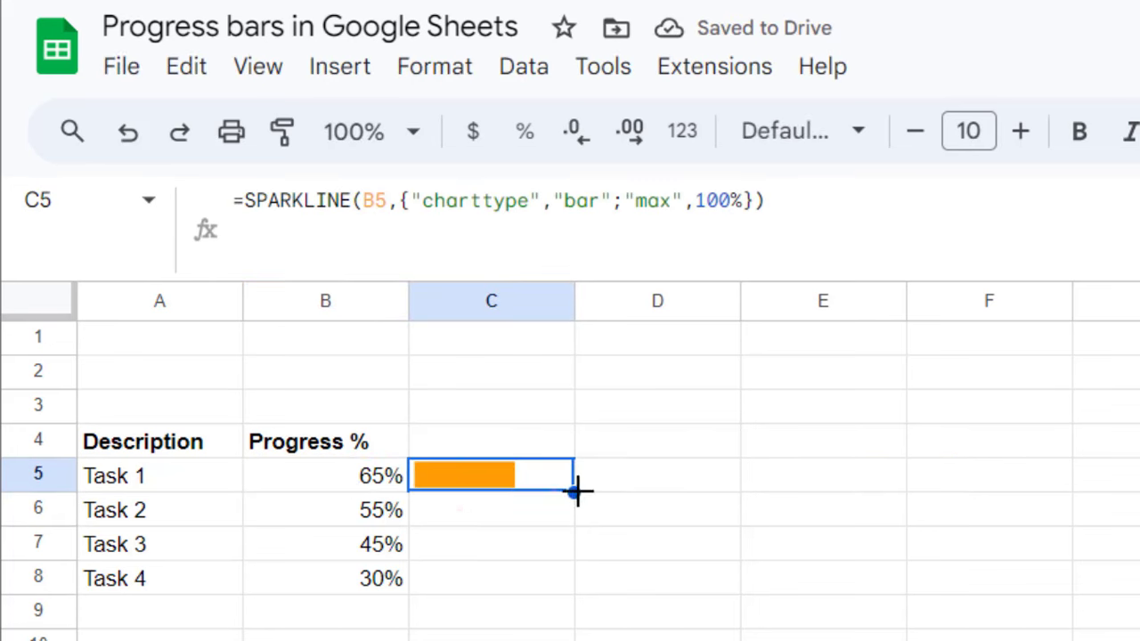
{"action": "left_click_drag", "start_coordinate": [576, 489], "coordinate": [577, 576]}
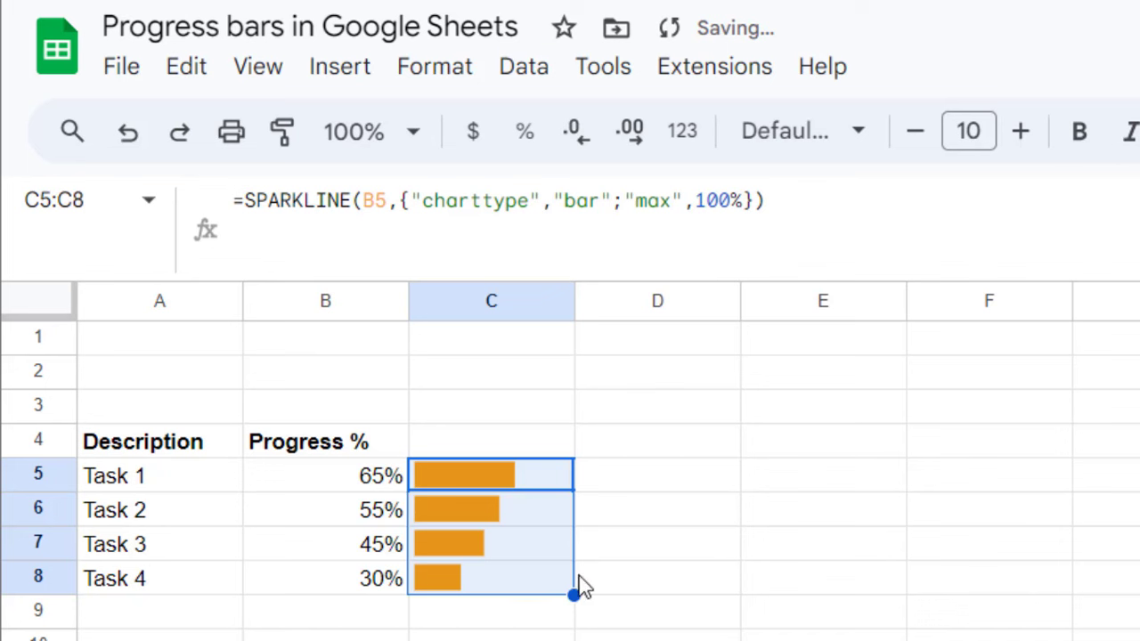
{"action": "left_click", "coordinate": [525, 465]}
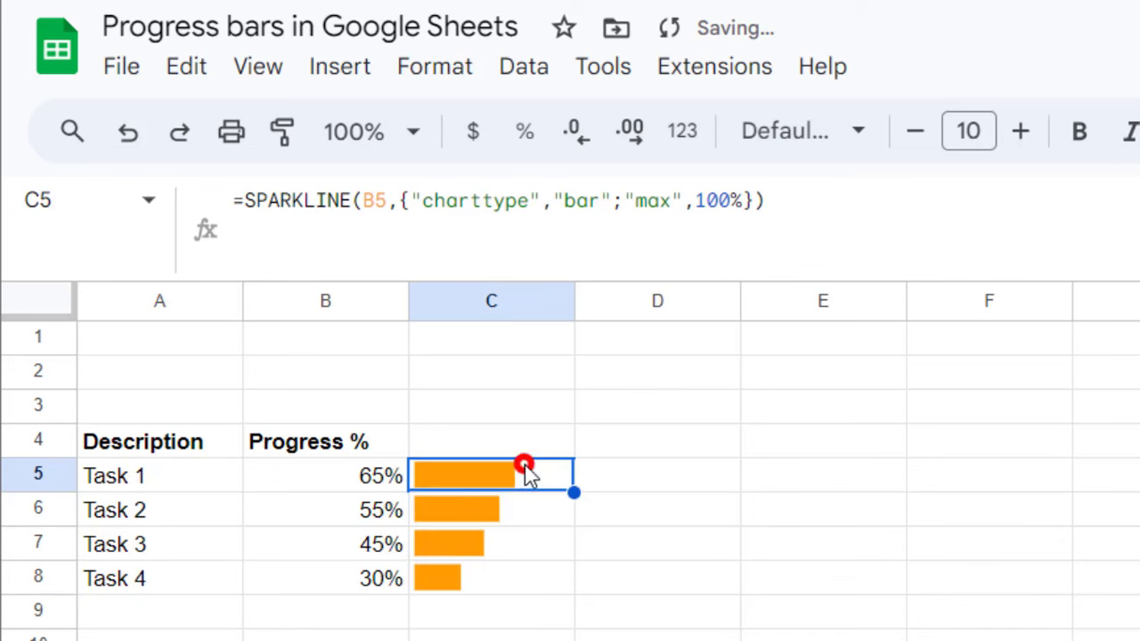
Step: Add "color1","green" to C5's SPARKLINE and fill it down through C8
{"action": "left_click", "coordinate": [740, 200]}
{"action": "type", "text": ";"}
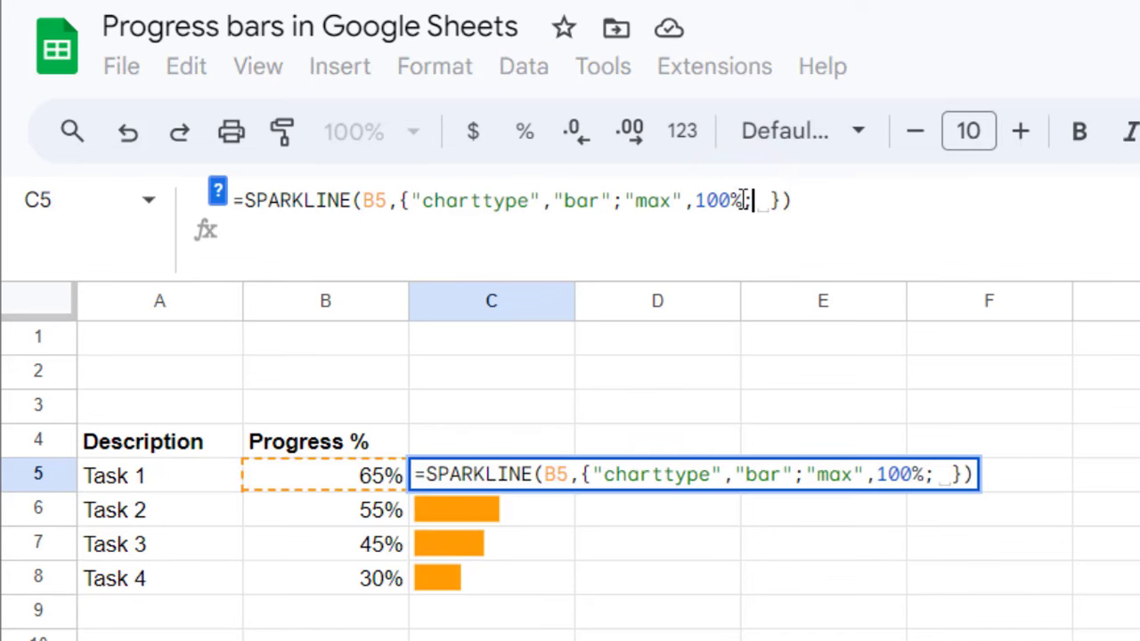
{"action": "type", "text": "\"color1"}
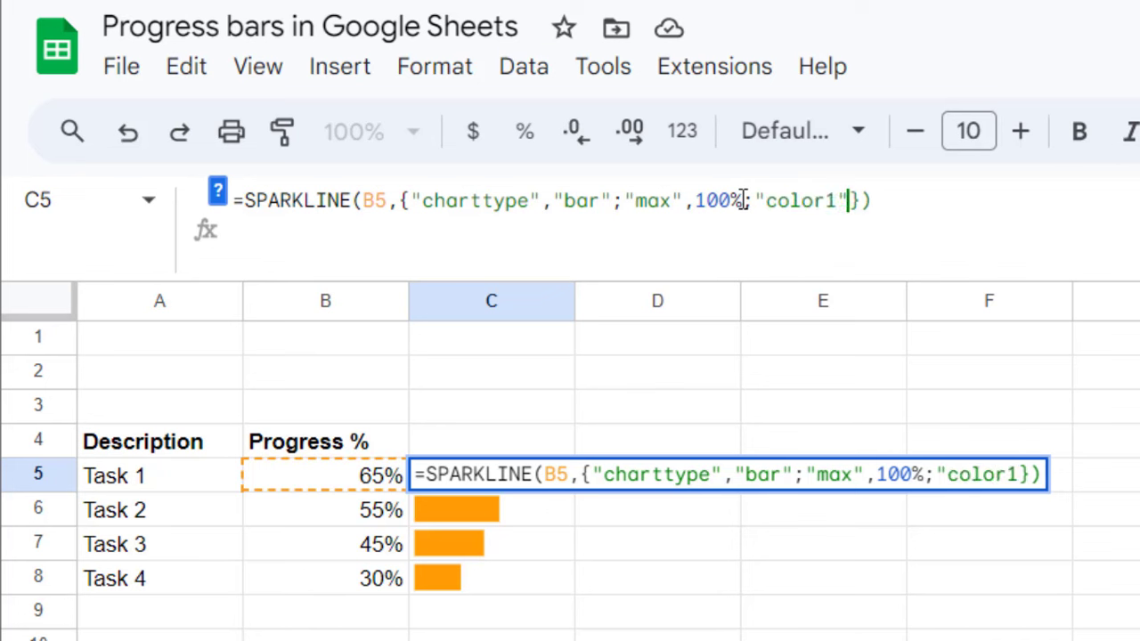
{"action": "type", "text": "\","}
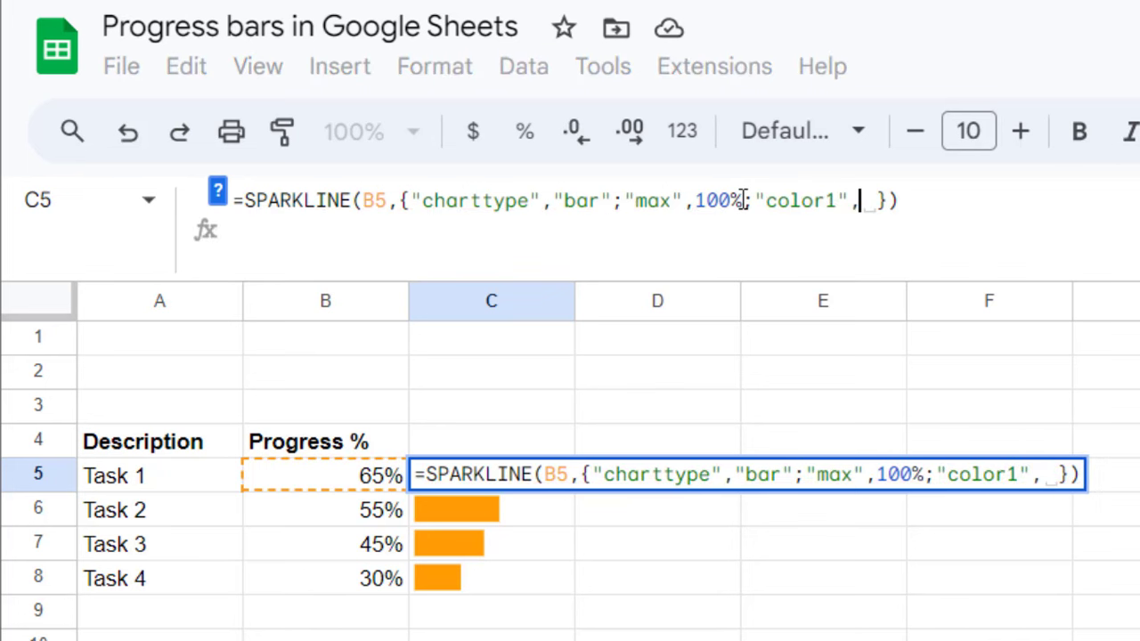
{"action": "type", "text": "\"gr"}
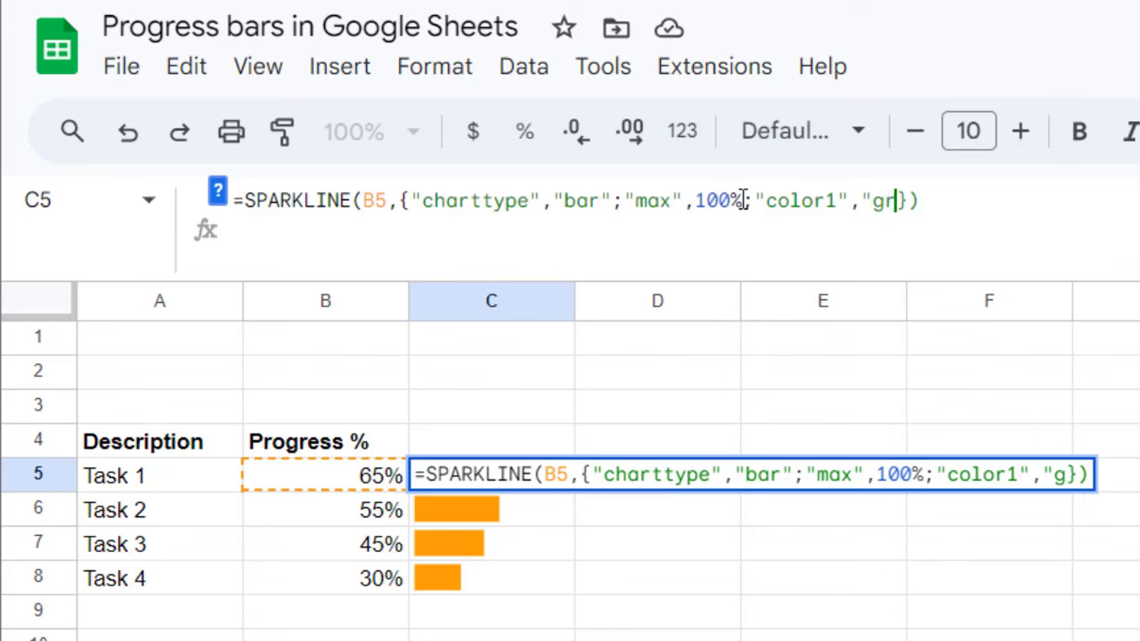
{"action": "type", "text": "een\""}
{"action": "key", "text": "Return"}
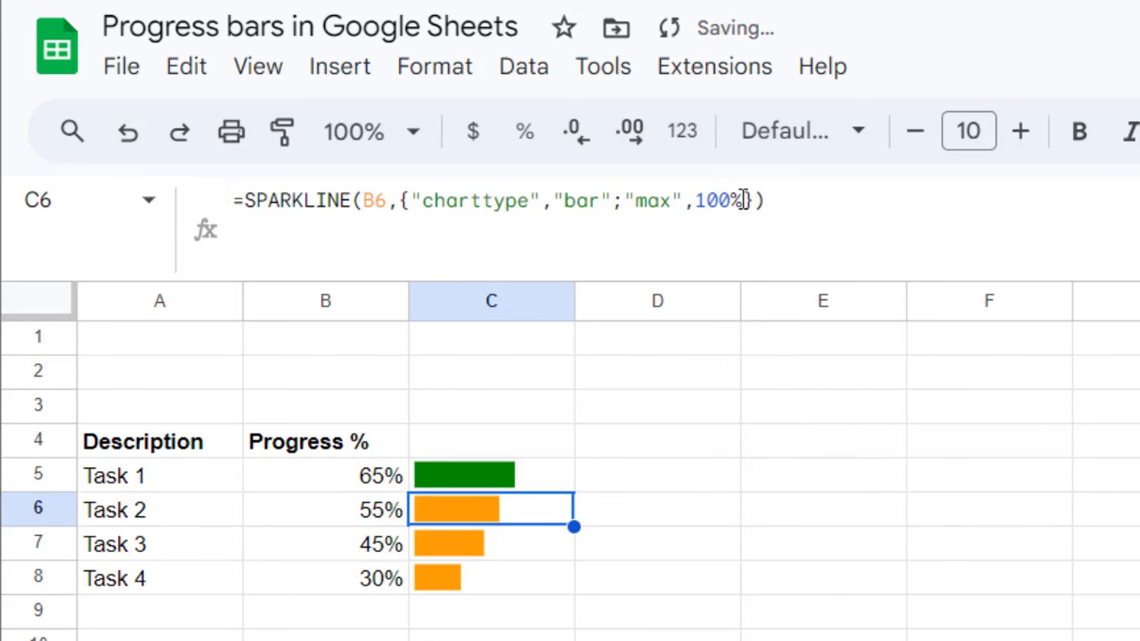
{"action": "left_click", "coordinate": [524, 477]}
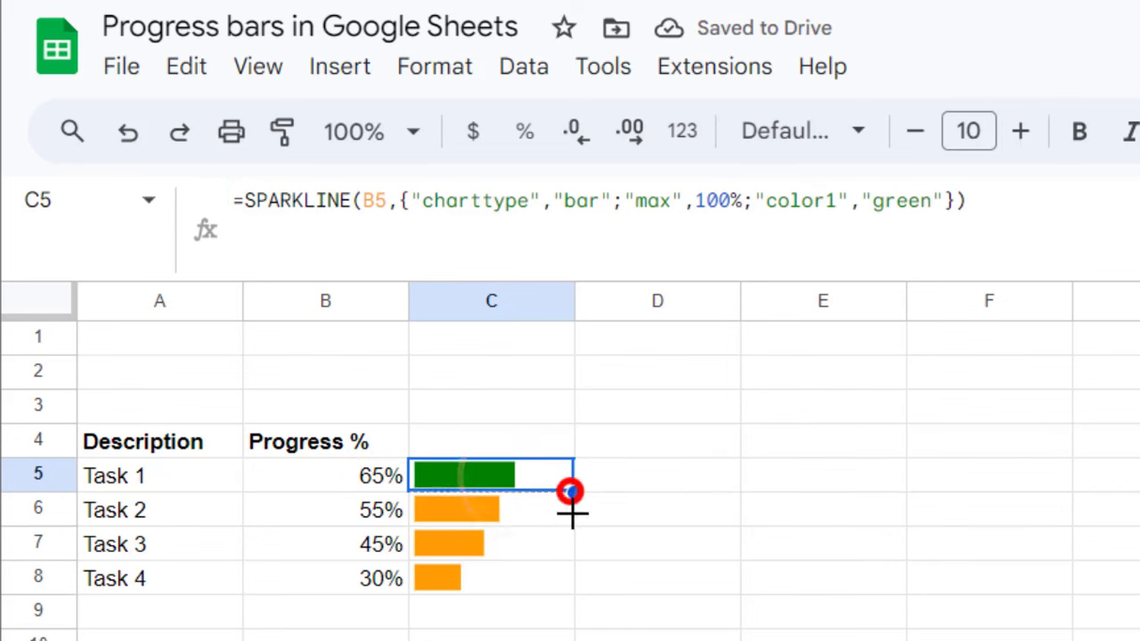
{"action": "left_click_drag", "start_coordinate": [571, 490], "coordinate": [571, 577]}
{"action": "left_click", "coordinate": [556, 485]}
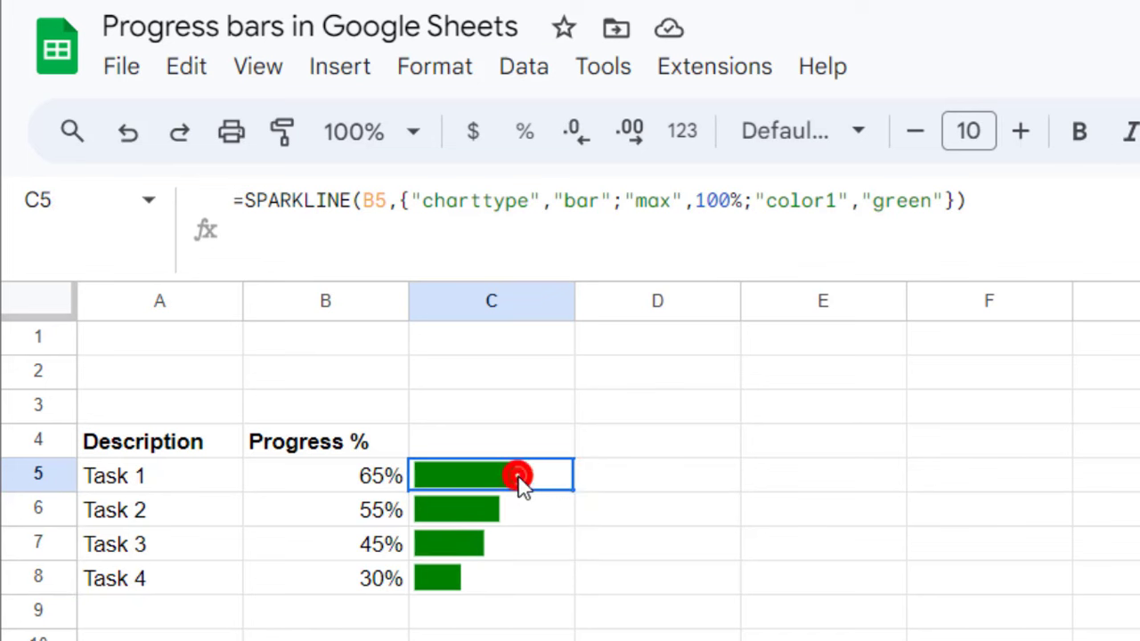
Step: Replace C5's "green" with IF(B5=100%,"blue",IF(B5>60%,"green",IF(B5>40%,"orange","gray")))
{"action": "double_click", "coordinate": [522, 477]}
{"action": "left_click_drag", "start_coordinate": [1047, 474], "coordinate": [1124, 473]}
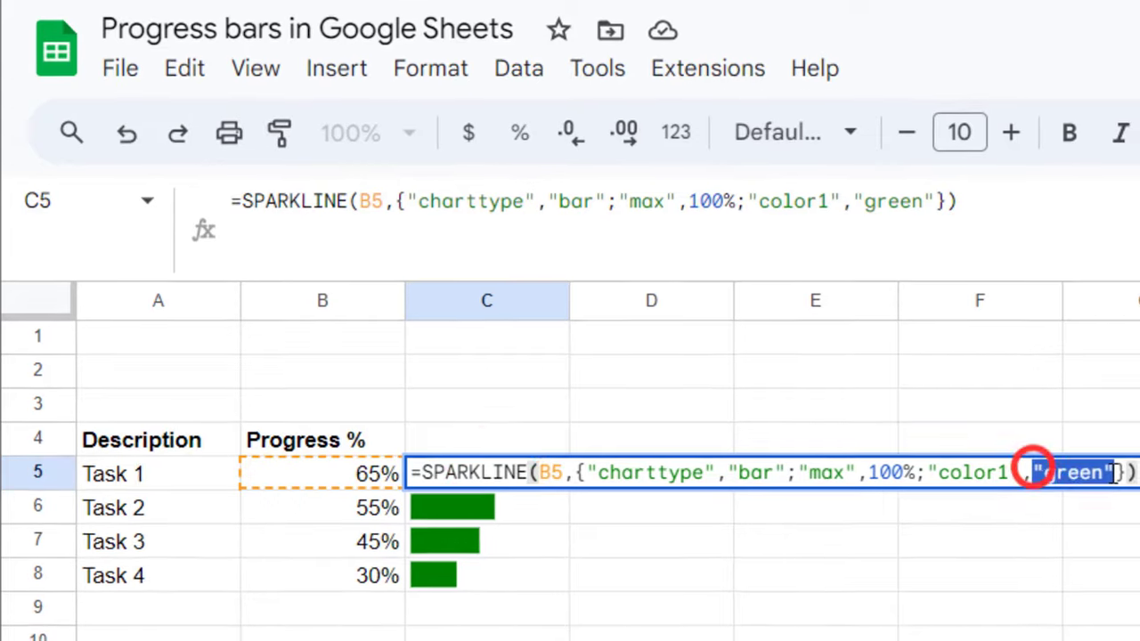
{"action": "key", "text": "BackSpace"}
{"action": "type", "text": "IF("}
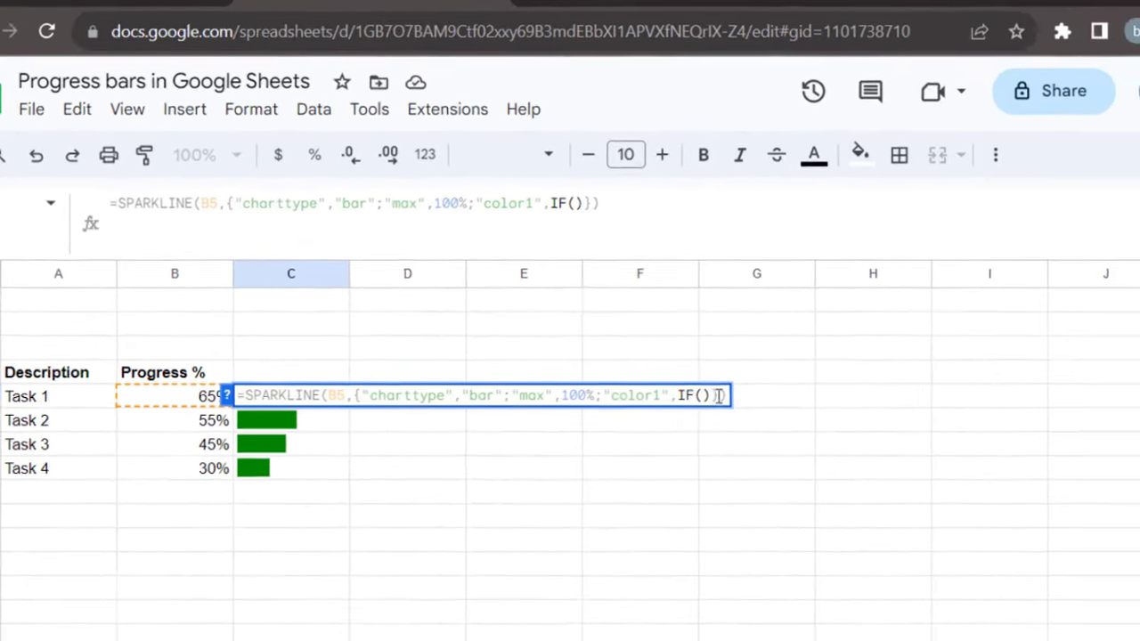
{"action": "left_click", "coordinate": [318, 445]}
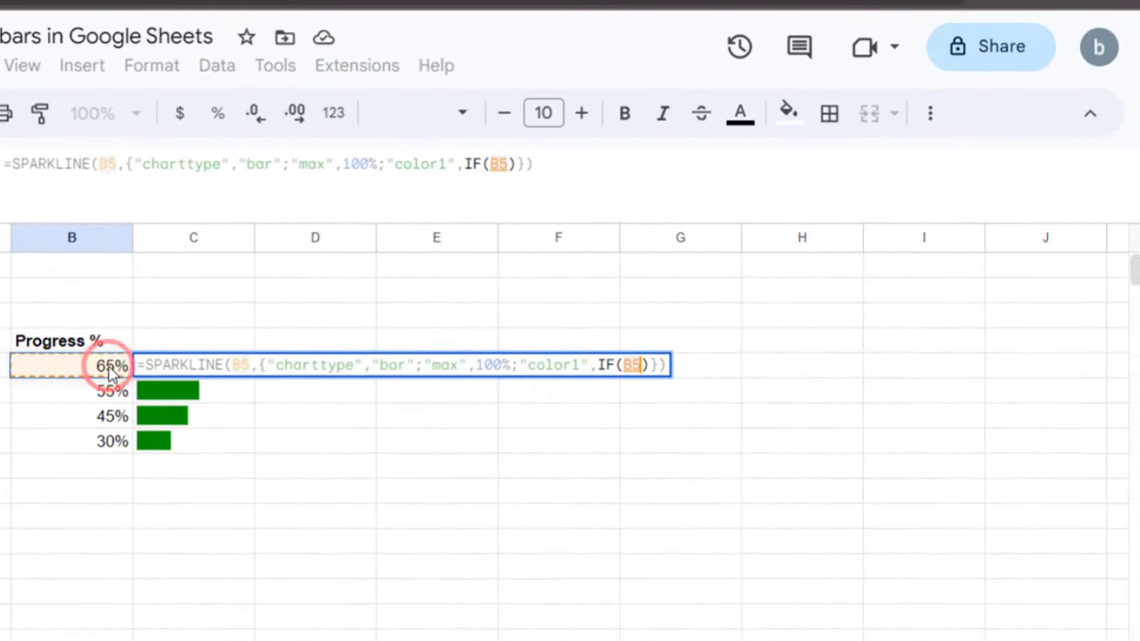
{"action": "type", "text": "=100%"}
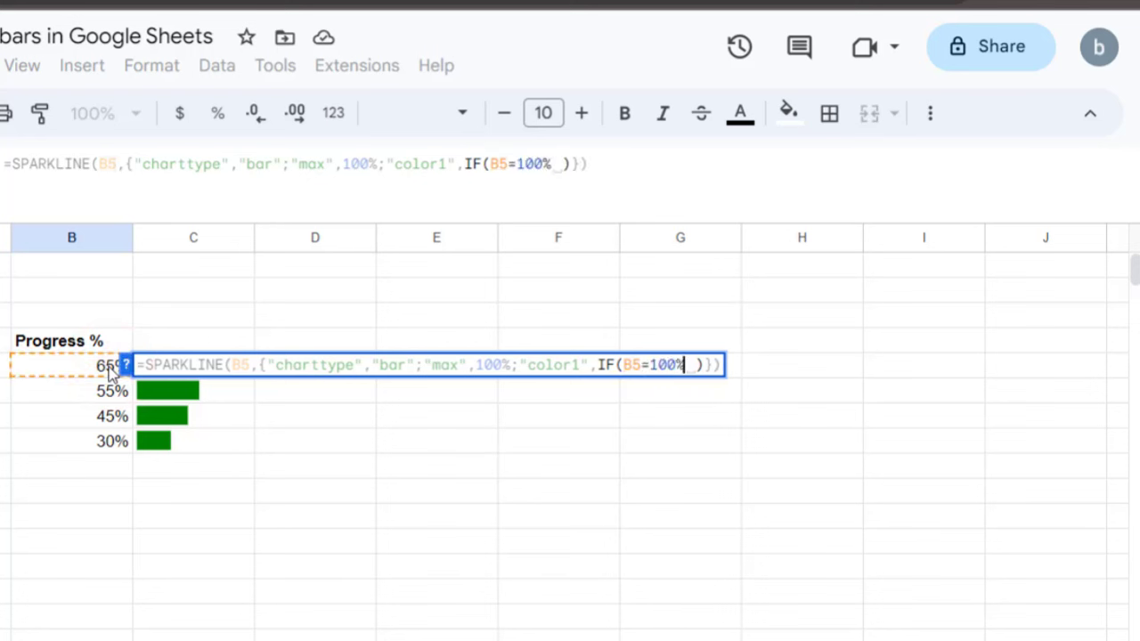
{"action": "type", "text": ",\"blue"}
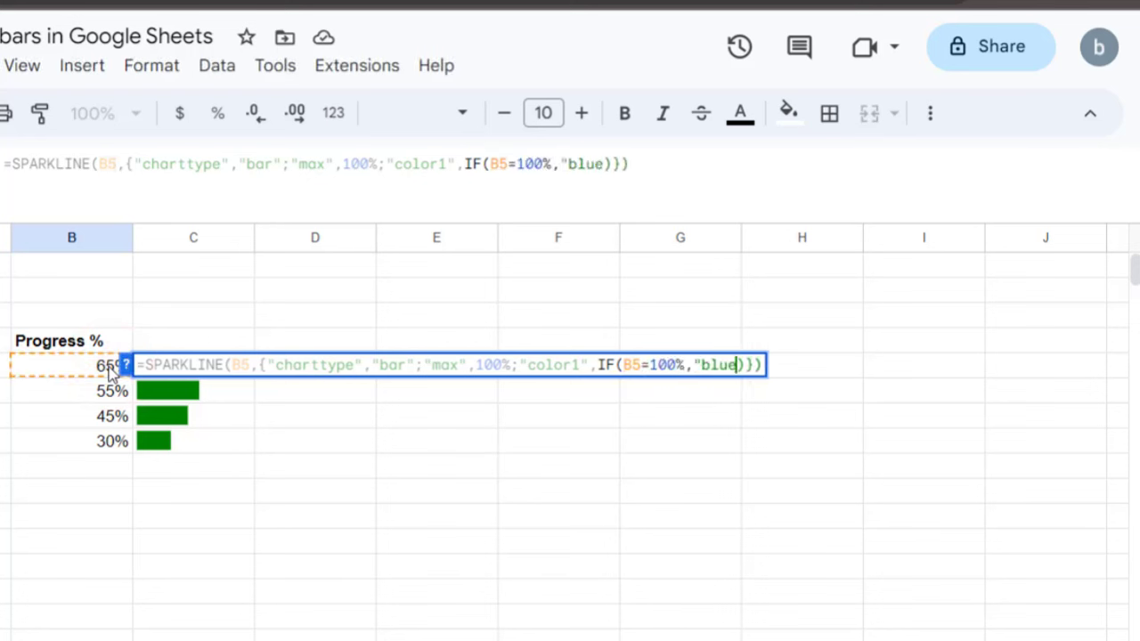
{"action": "type", "text": "\",IF("}
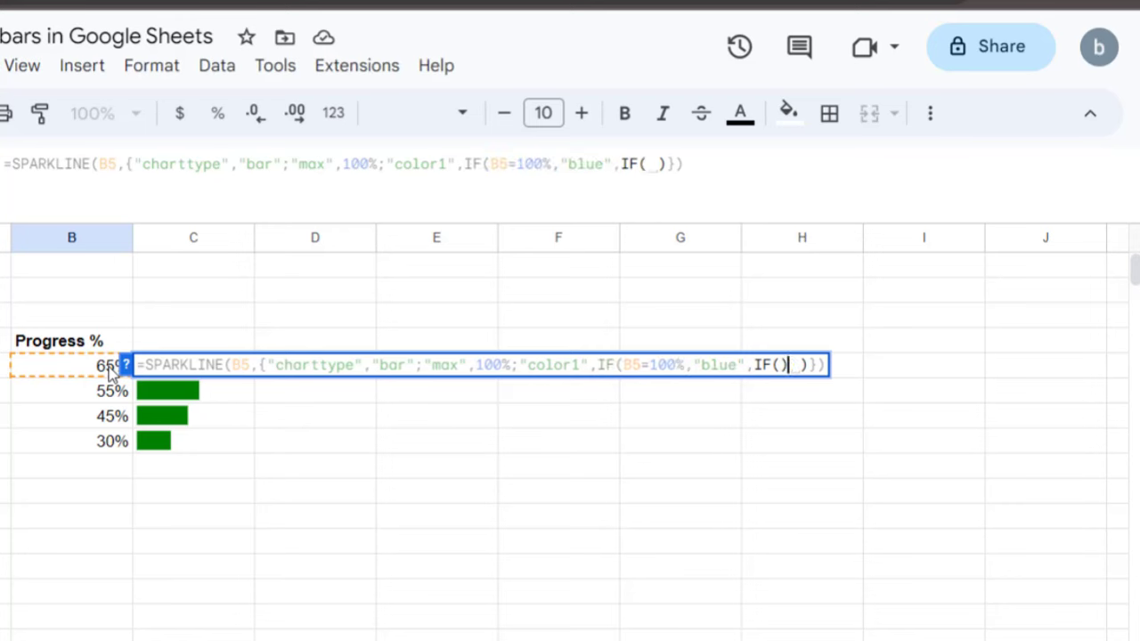
{"action": "type", "text": ")"}
{"action": "left_click", "coordinate": [57, 365]}
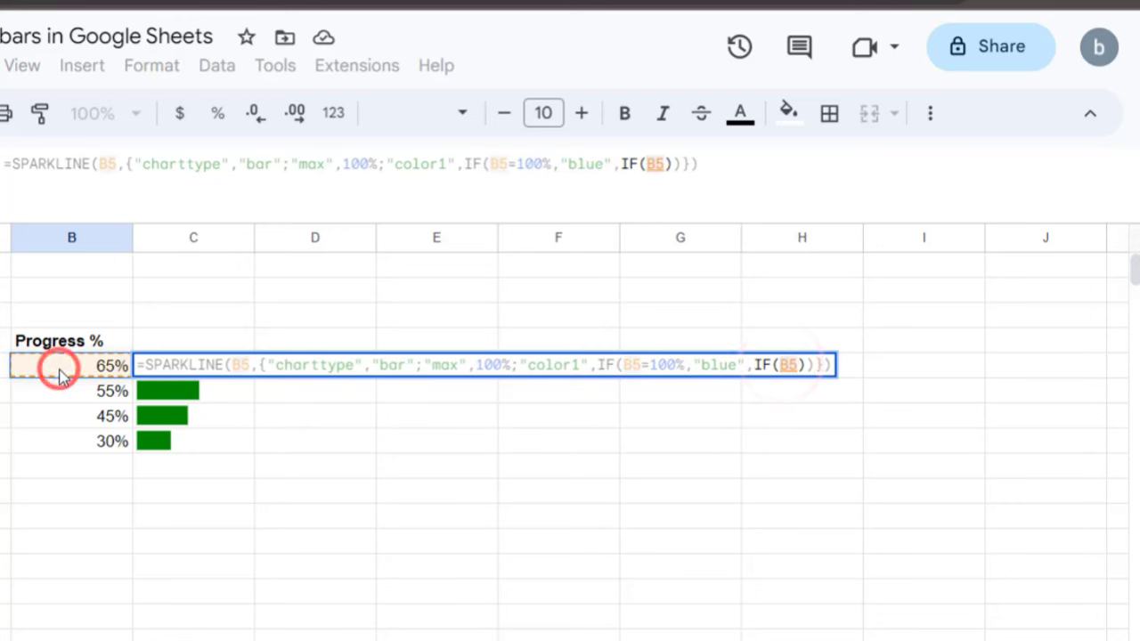
{"action": "type", "text": ">60%"}
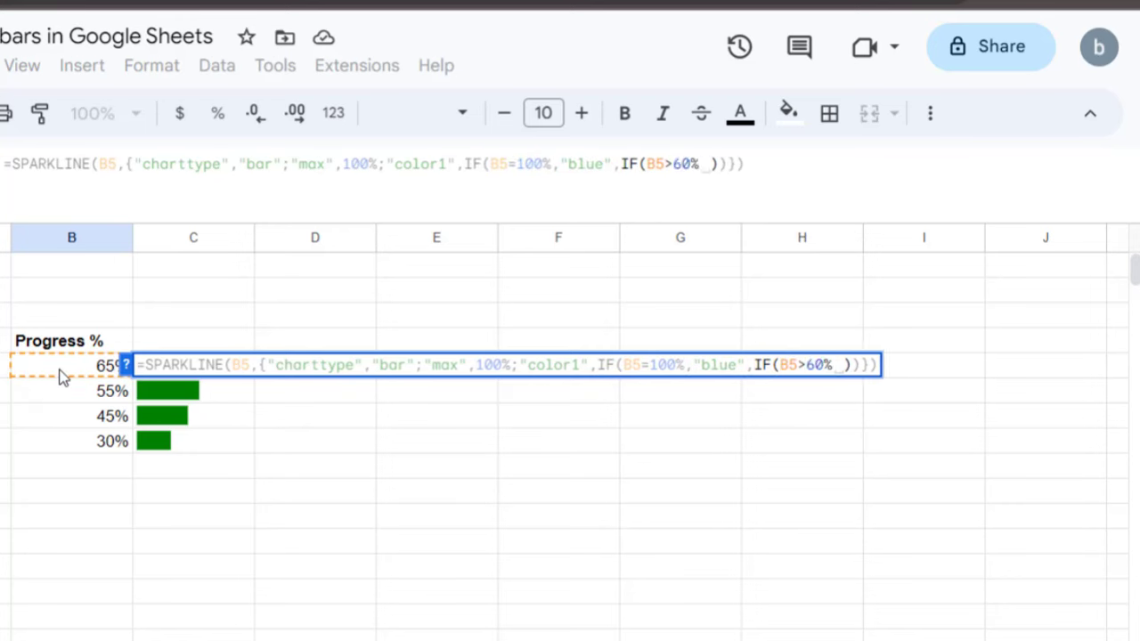
{"action": "type", "text": ",\"green\"\""}
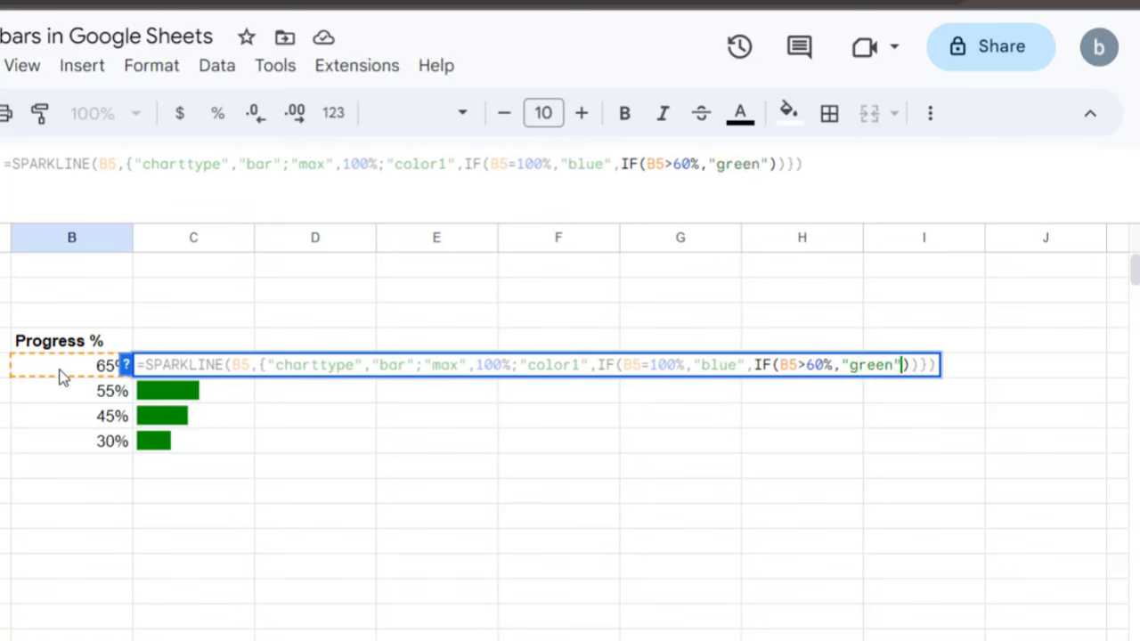
{"action": "type", "text": ",IF("}
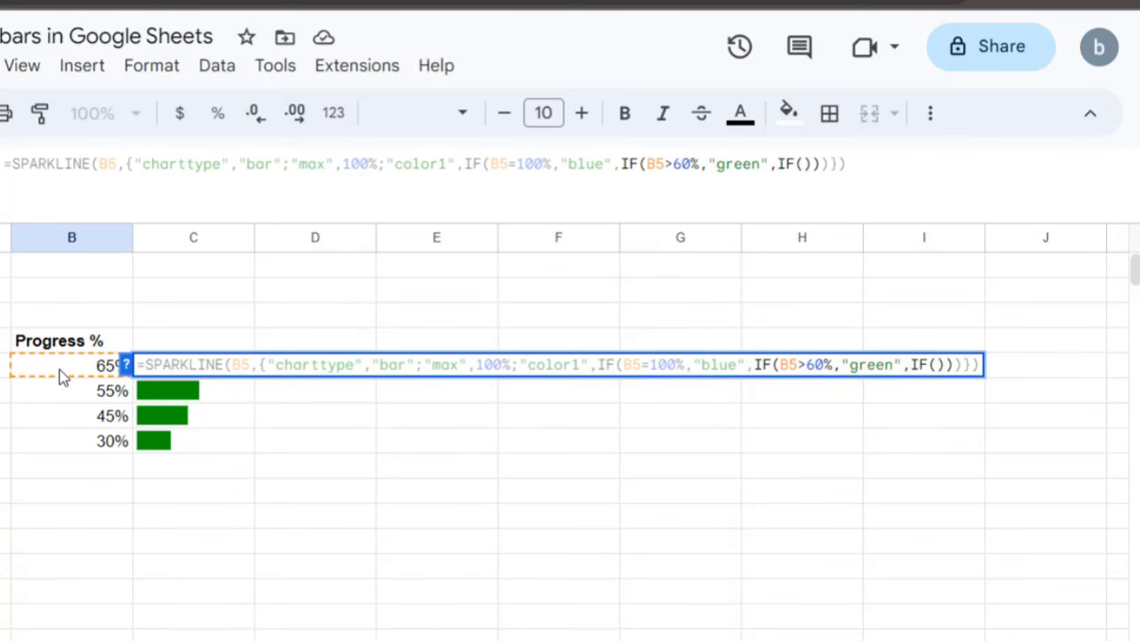
{"action": "left_click", "coordinate": [932, 365]}
{"action": "left_click", "coordinate": [94, 365]}
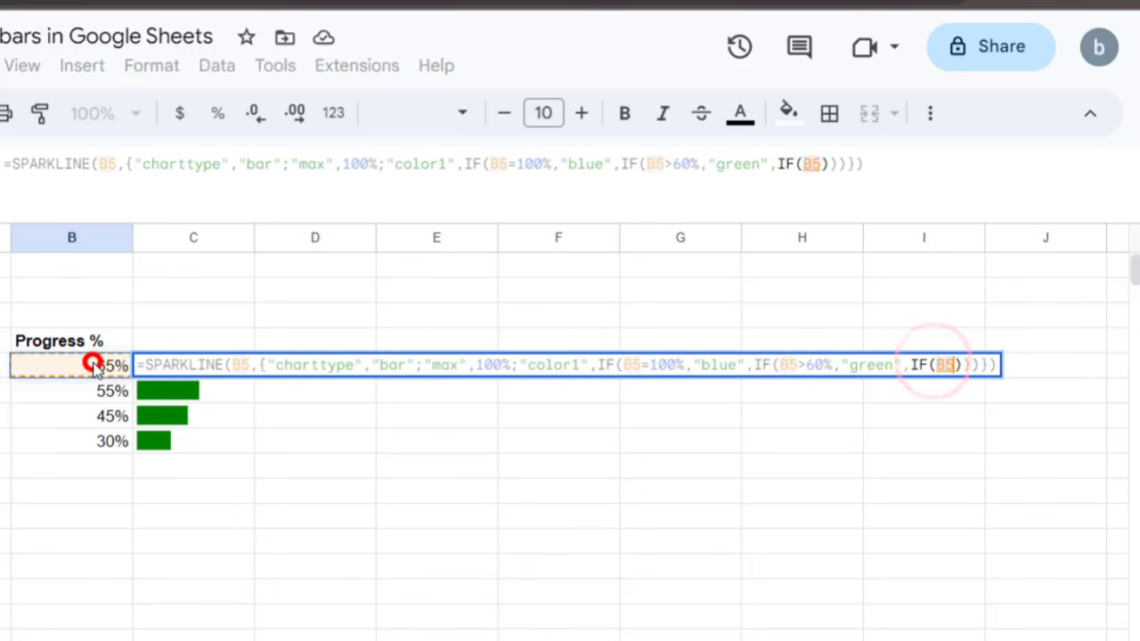
{"action": "type", "text": ">40%"}
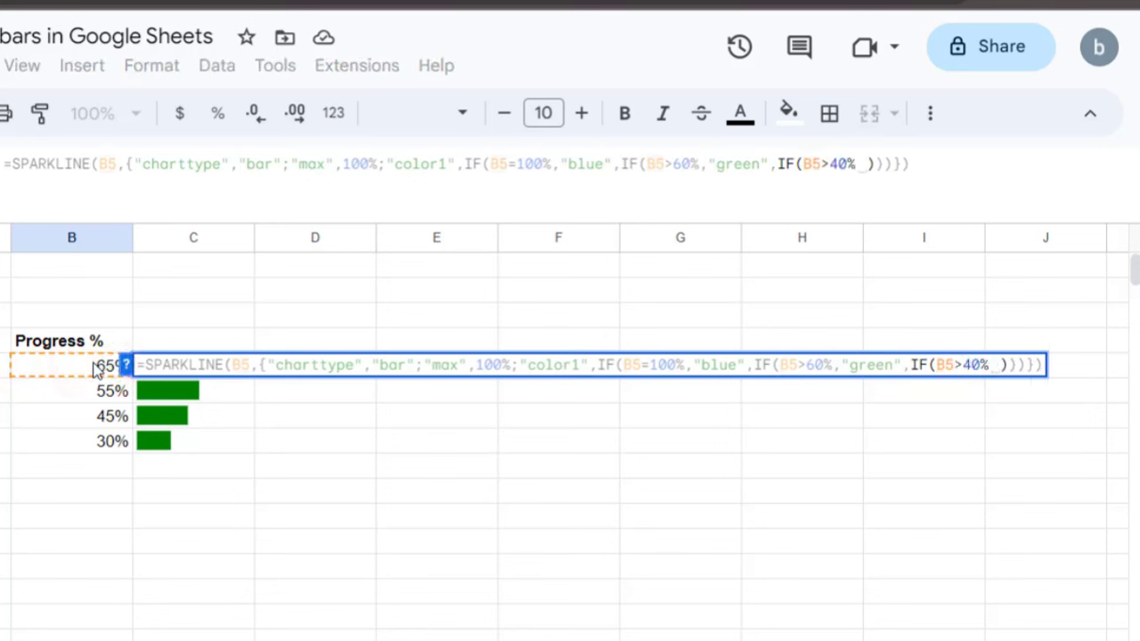
{"action": "type", "text": ","}
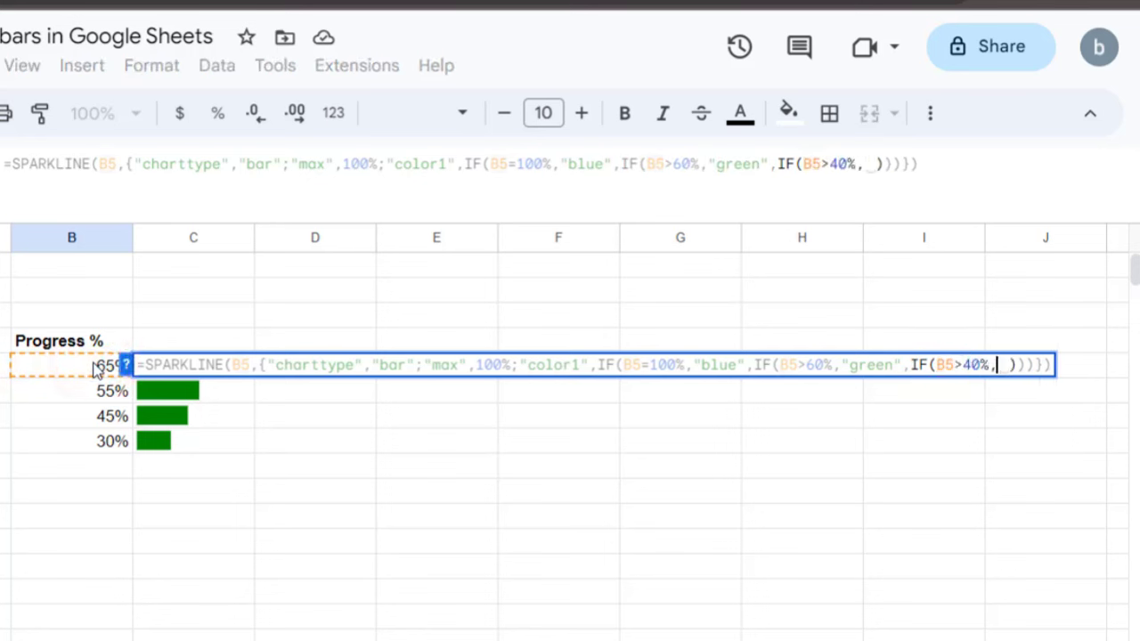
{"action": "type", "text": "\"orange\""}
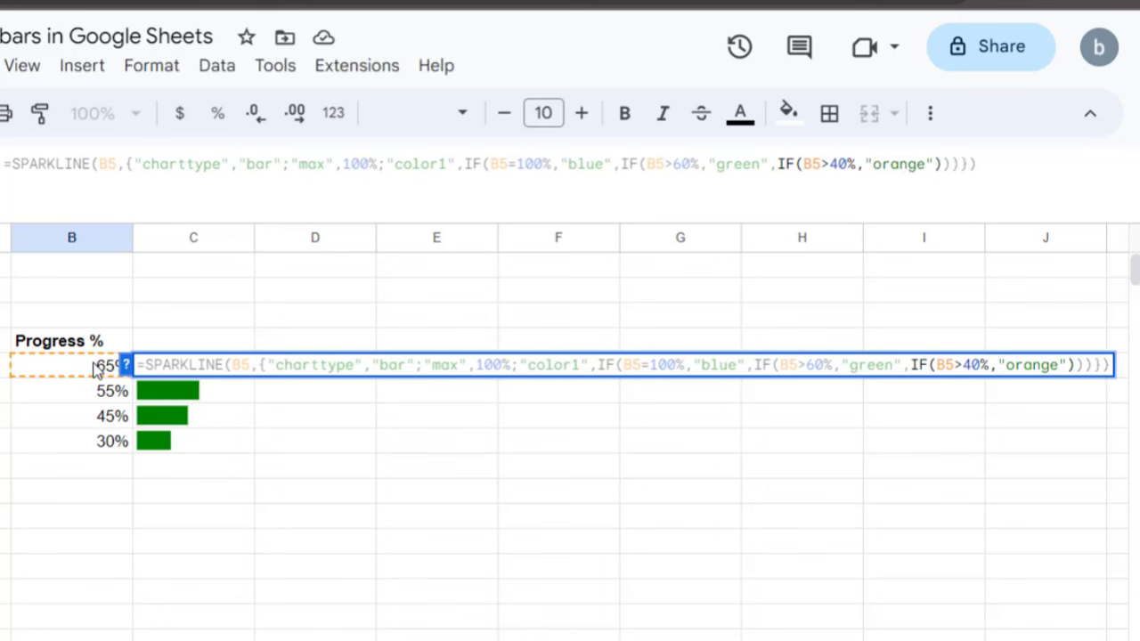
{"action": "type", "text": ",\"gray"}
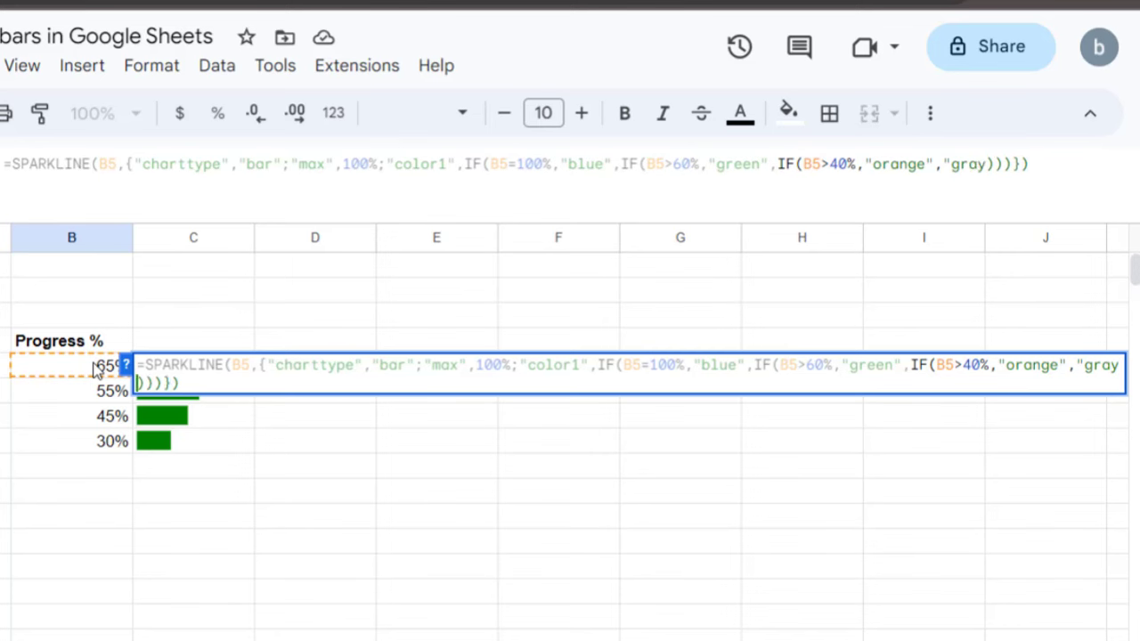
{"action": "type", "text": "\""}
{"action": "key", "text": "Return"}
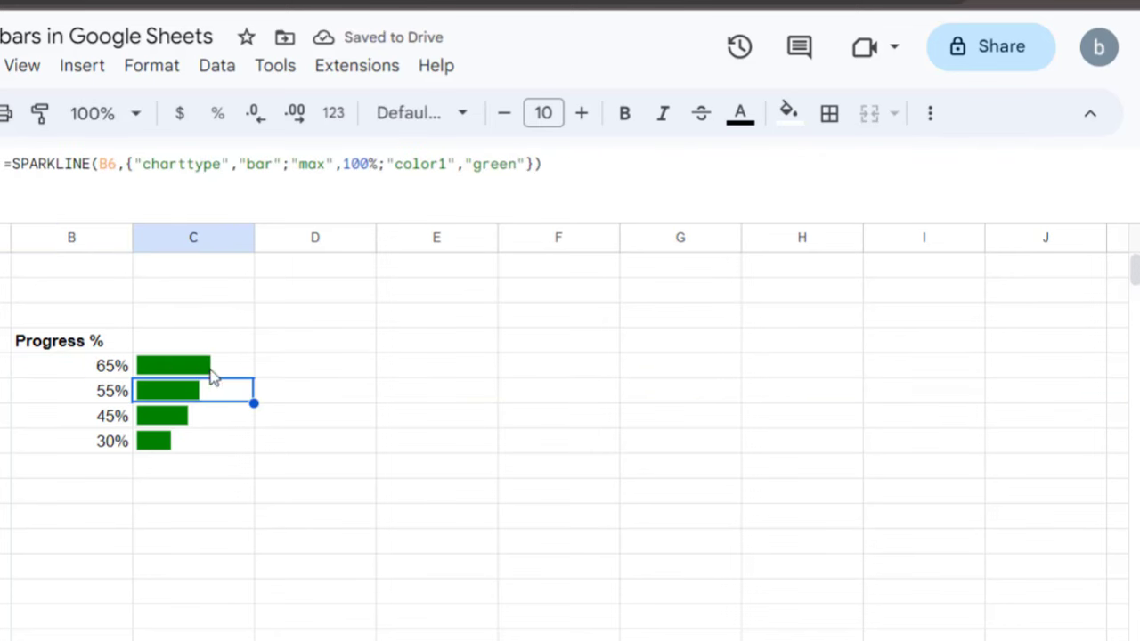
Step: Fill the colour-coded bar down to C8 and set Task 1 to 100%, Task 2 to 65%
{"action": "left_click", "coordinate": [210, 367]}
{"action": "left_click_drag", "start_coordinate": [253, 377], "coordinate": [260, 437]}
{"action": "left_click", "coordinate": [270, 367]}
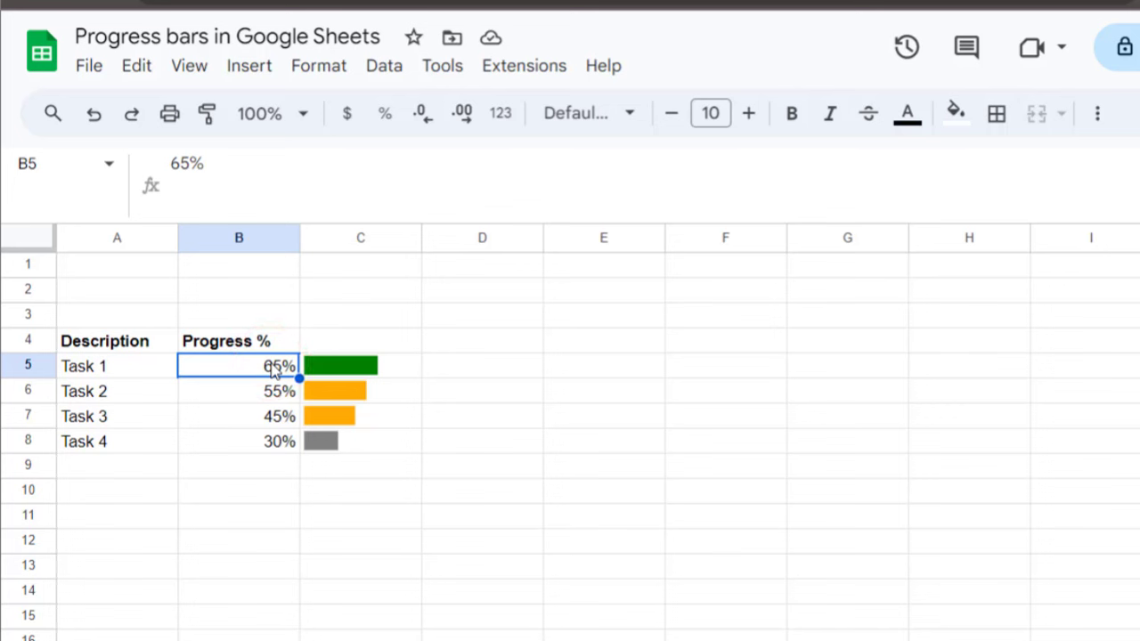
{"action": "type", "text": "100"}
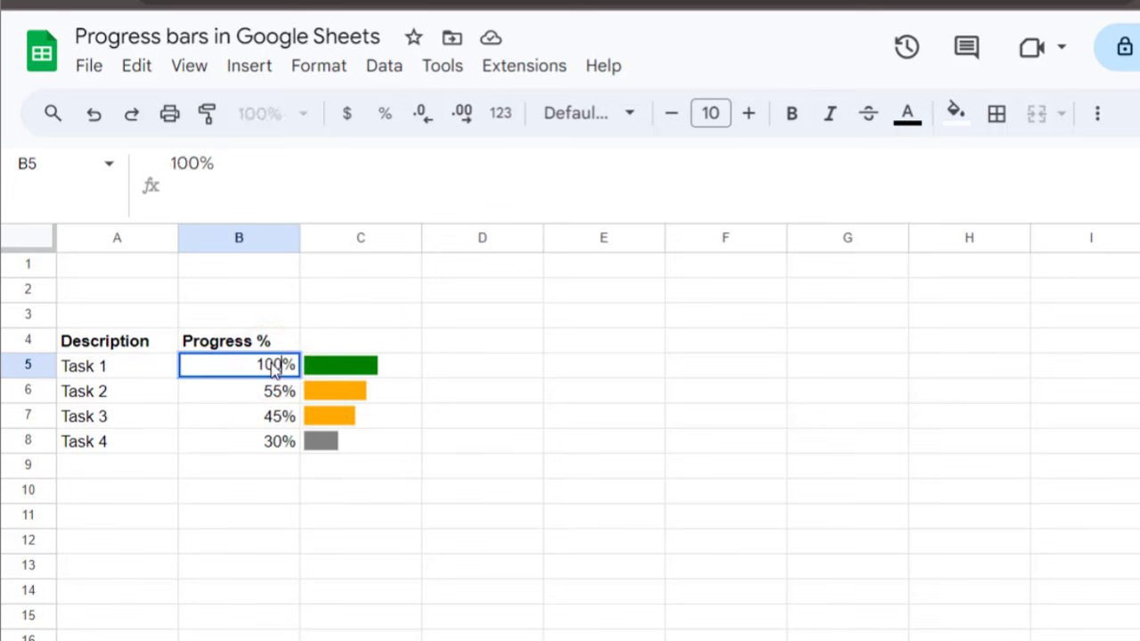
{"action": "key", "text": "Return"}
{"action": "type", "text": "65"}
{"action": "key", "text": "Return"}
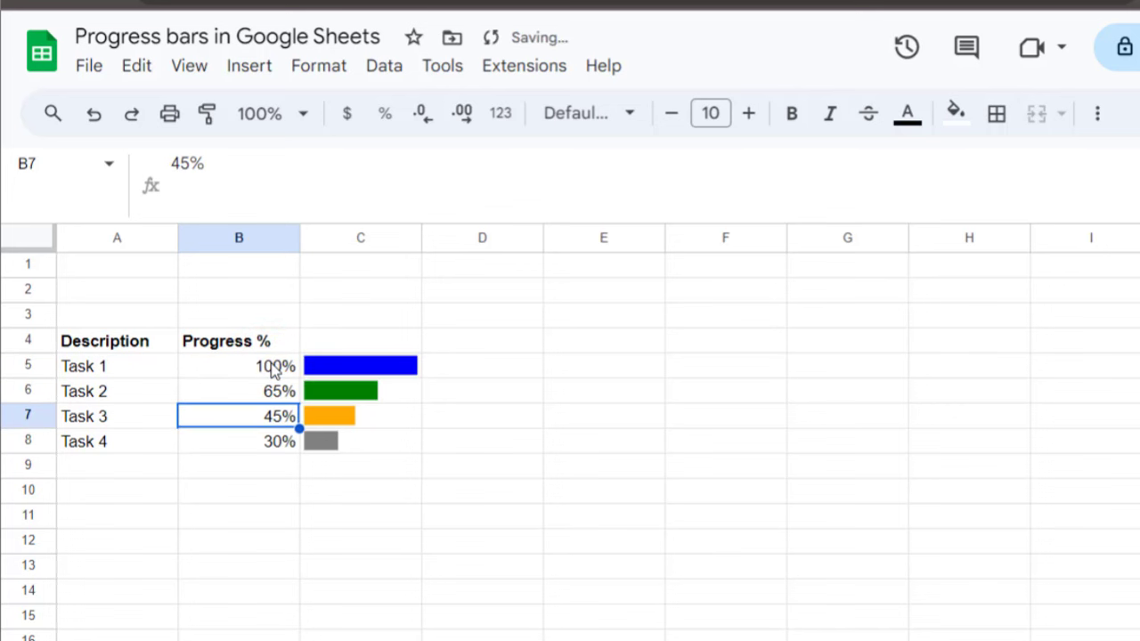
Step: Label A2 'Overall Progress' and widen column A to fit it
{"action": "left_click", "coordinate": [163, 300]}
{"action": "type", "text": "O"}
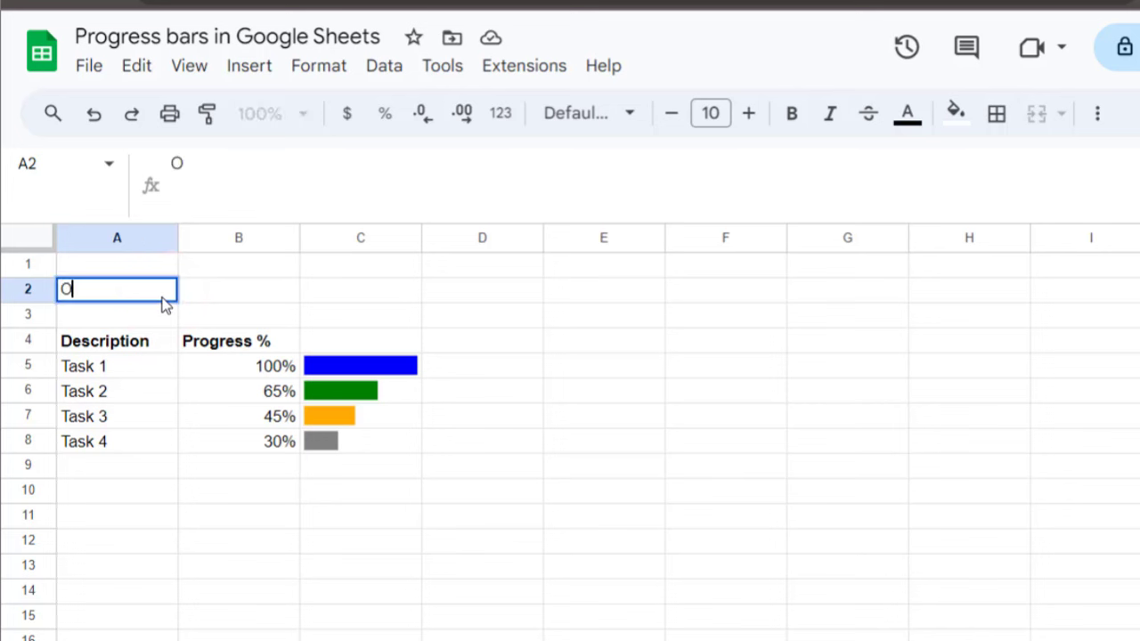
{"action": "type", "text": "verall Progres"}
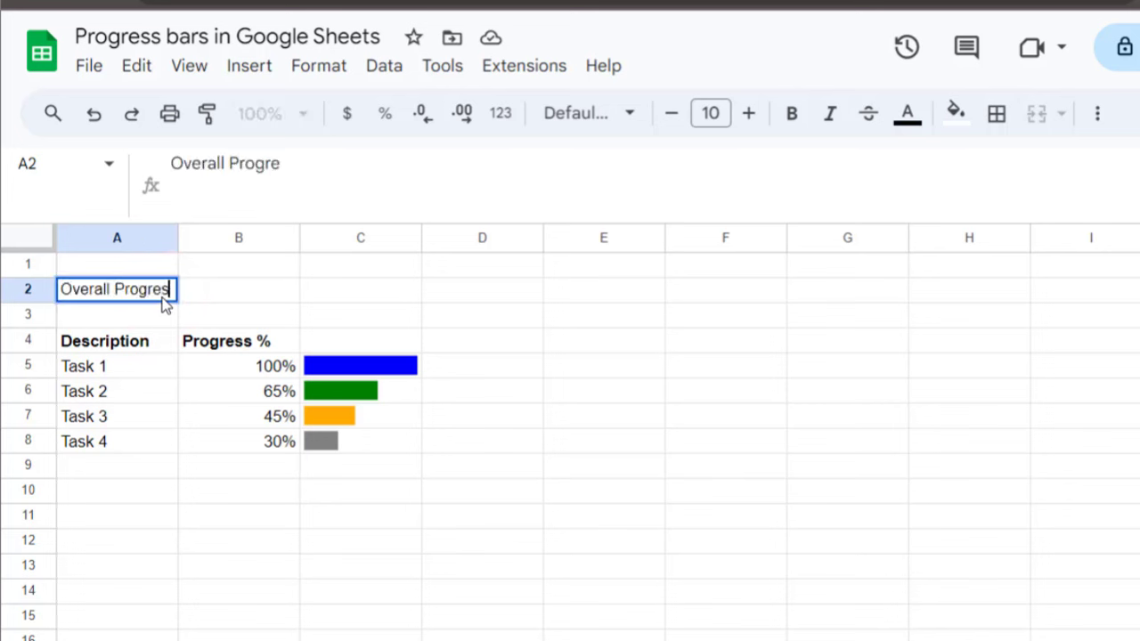
{"action": "type", "text": "s"}
{"action": "key", "text": "Tab"}
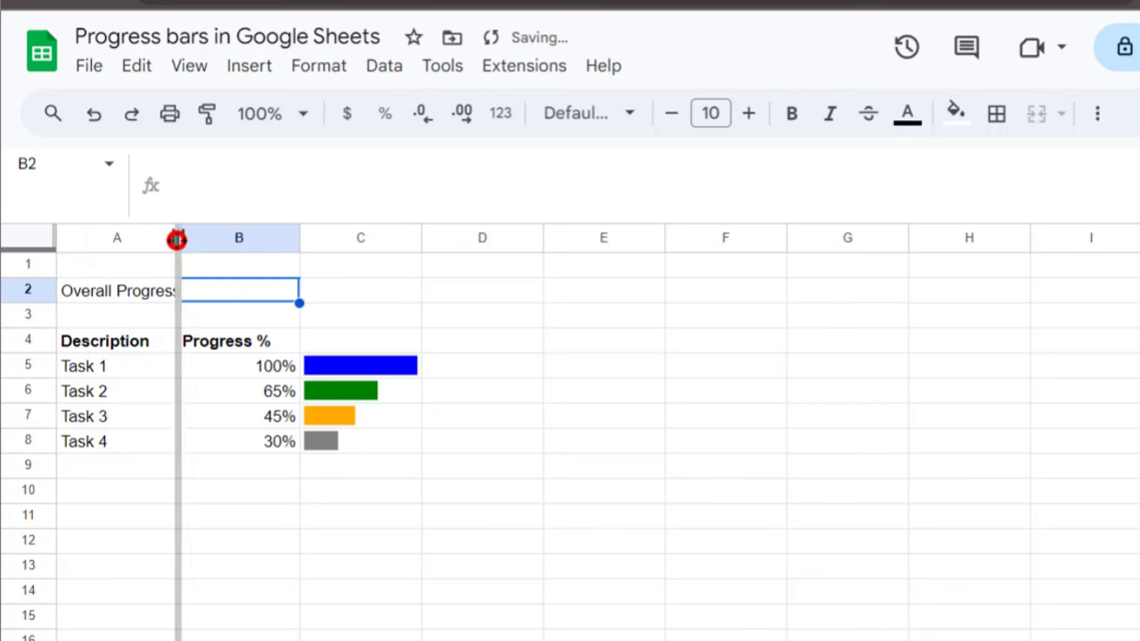
{"action": "left_click_drag", "start_coordinate": [177, 238], "coordinate": [194, 238]}
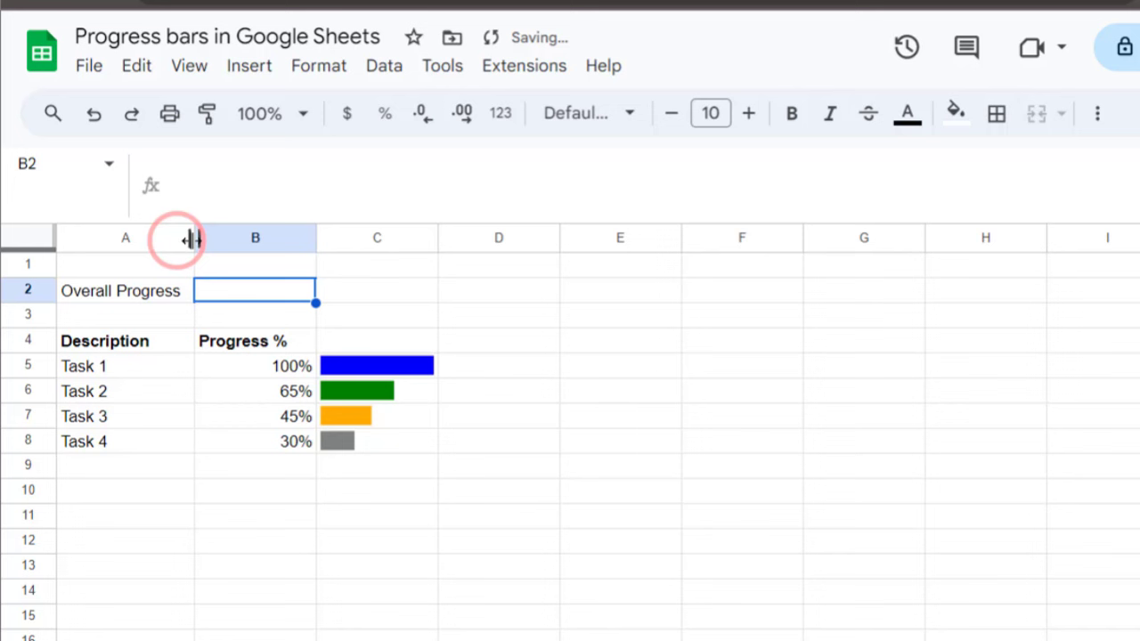
{"action": "left_click", "coordinate": [280, 466]}
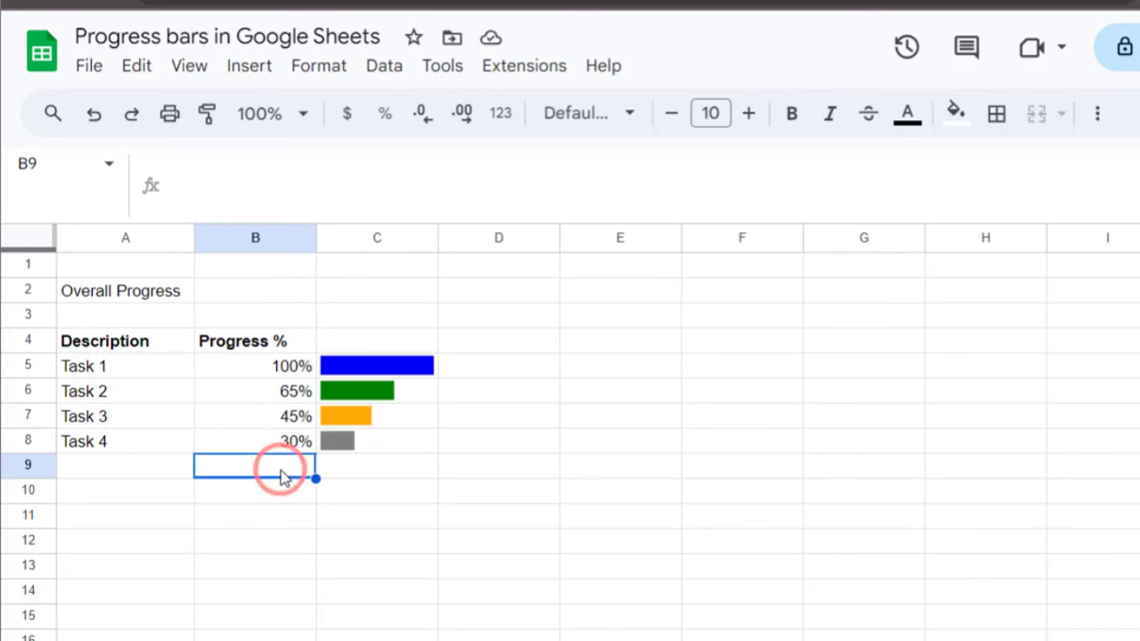
Step: Enter =AVERAGE(B5:B8) in B9, showing 60%
{"action": "type", "text": "="}
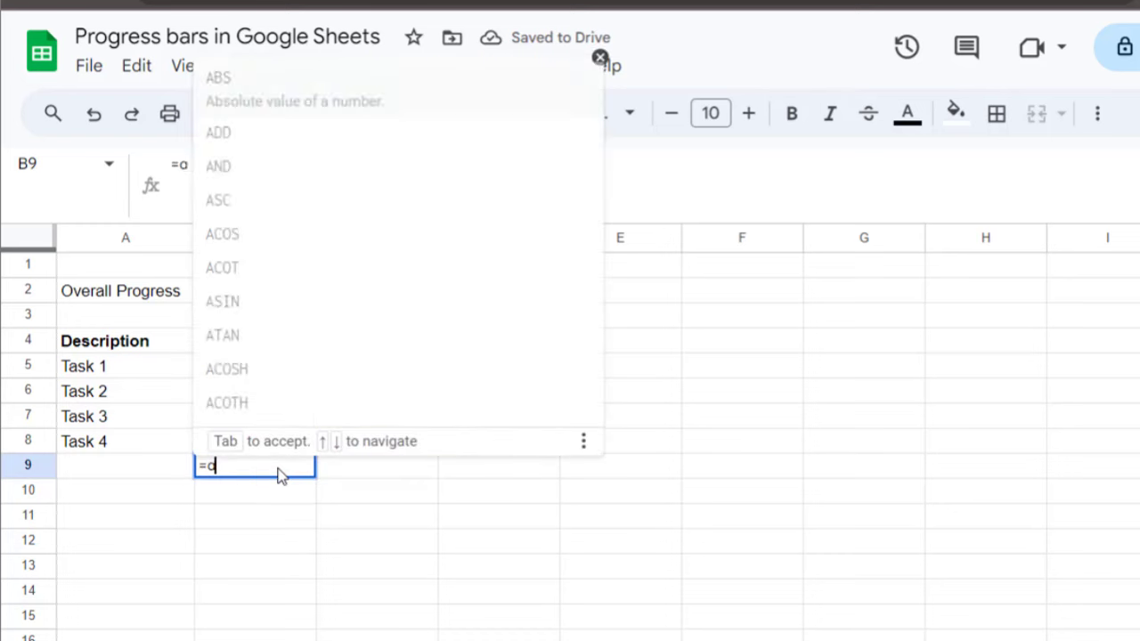
{"action": "type", "text": "avera"}
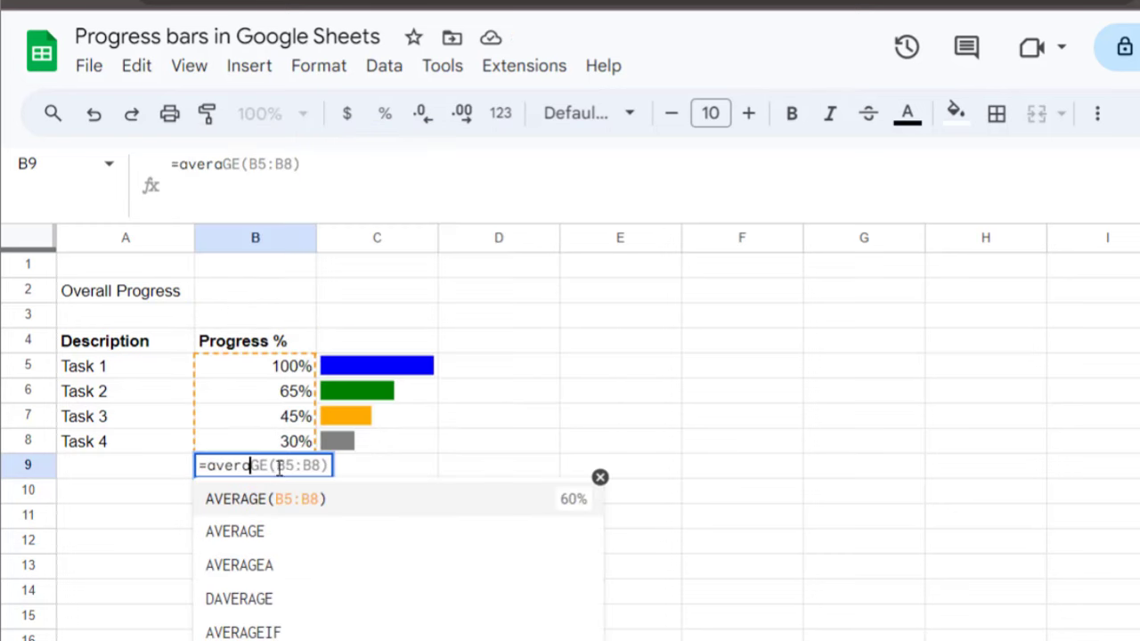
{"action": "key", "text": "Return"}
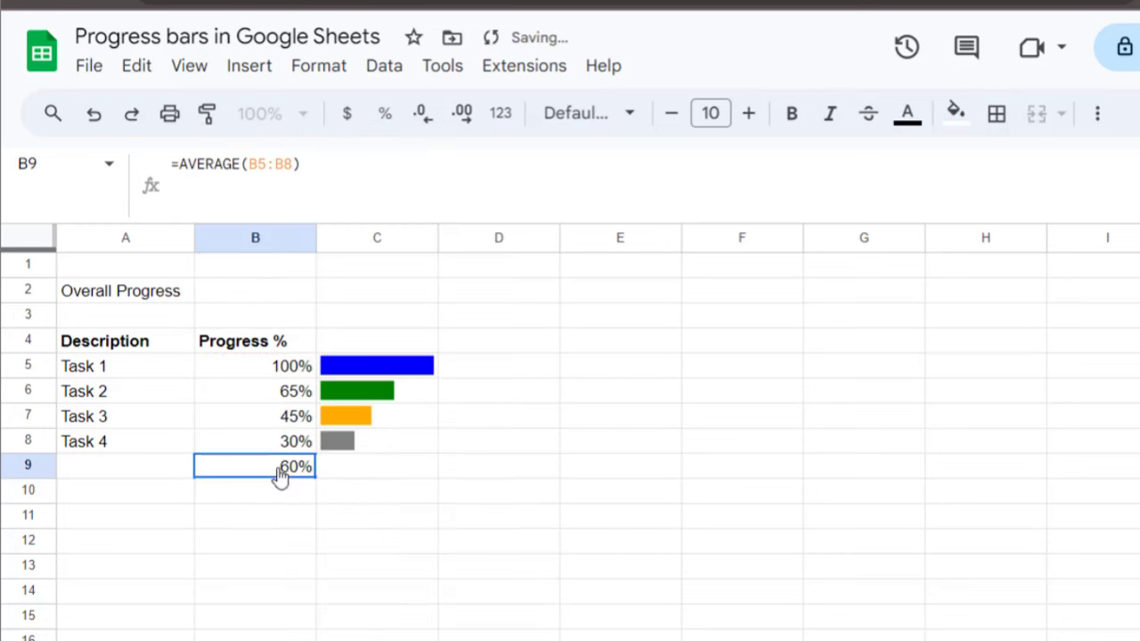
{"action": "double_click", "coordinate": [287, 472]}
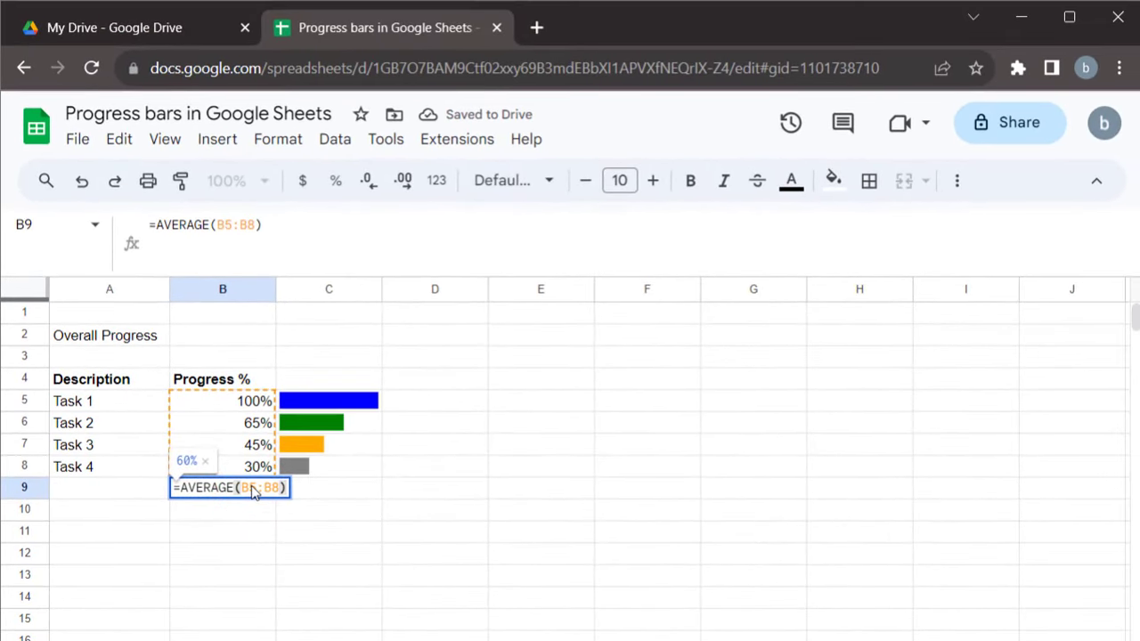
{"action": "key", "text": "Escape"}
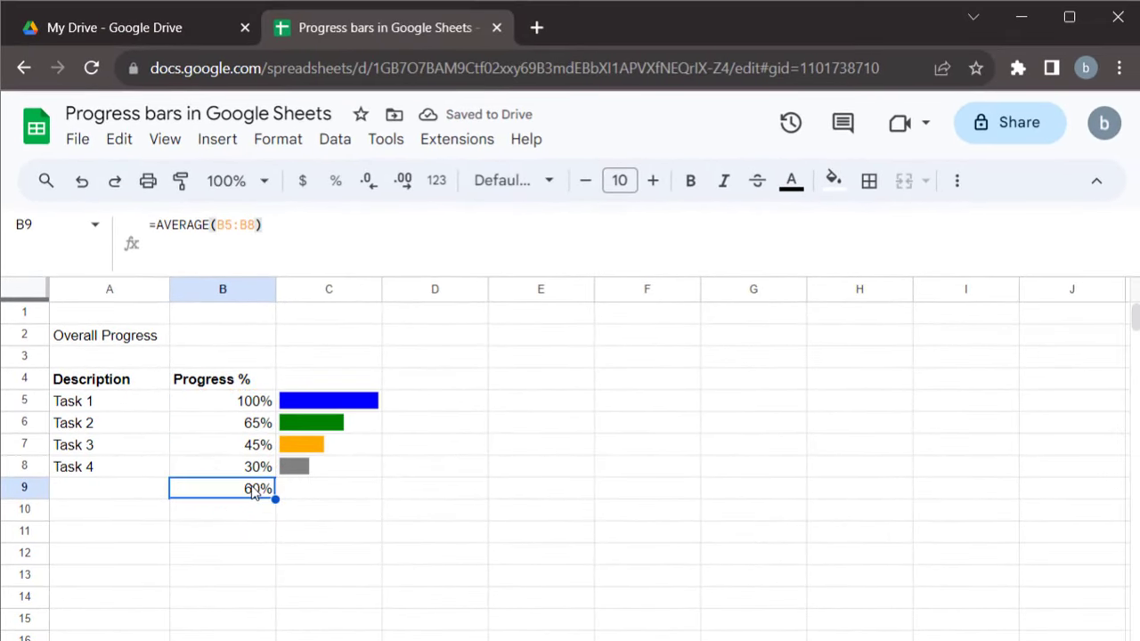
{"action": "left_click", "coordinate": [311, 400]}
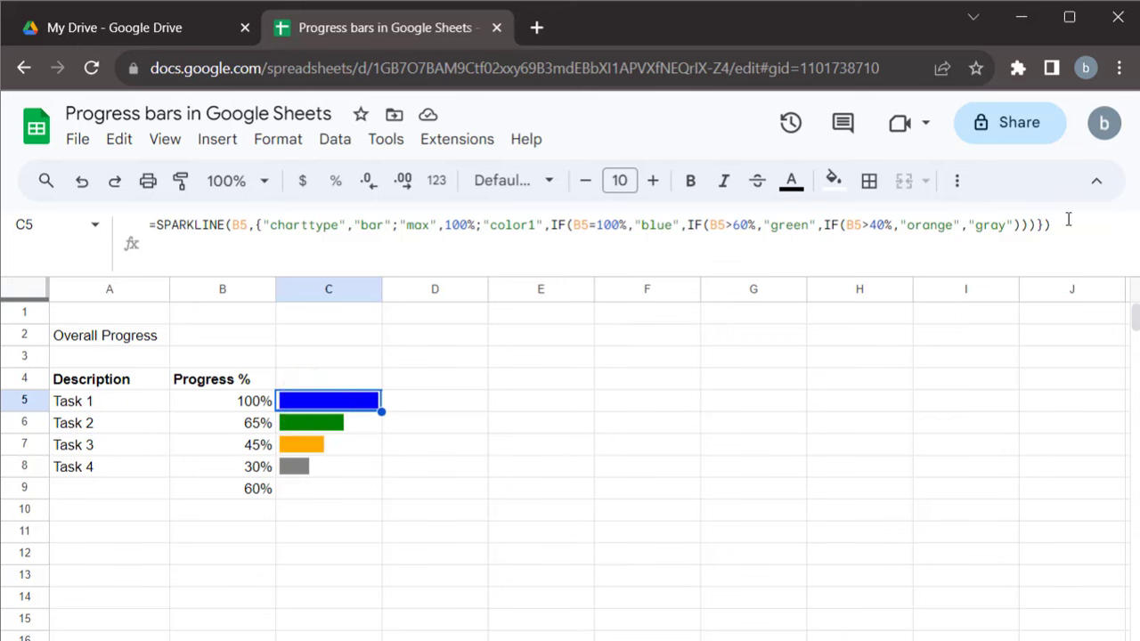
Step: Copy Task 1's colour-coded SPARKLINE formula into B2
{"action": "left_click_drag", "start_coordinate": [1066, 222], "coordinate": [36, 223]}
{"action": "key", "text": "ctrl+c"}
{"action": "key", "text": "Escape"}
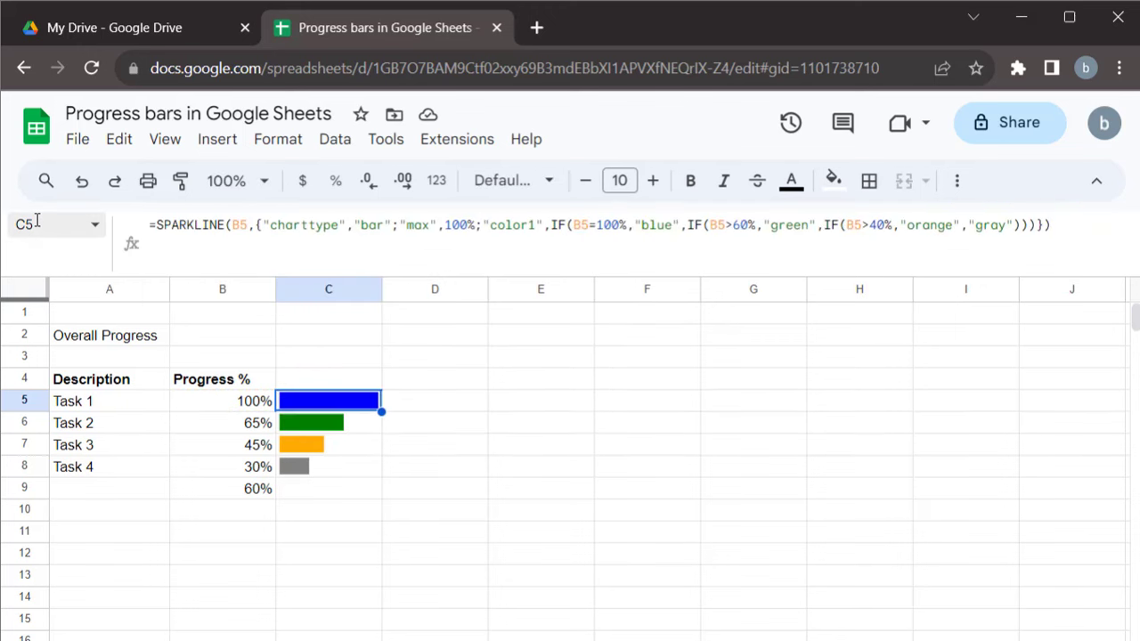
{"action": "double_click", "coordinate": [235, 339]}
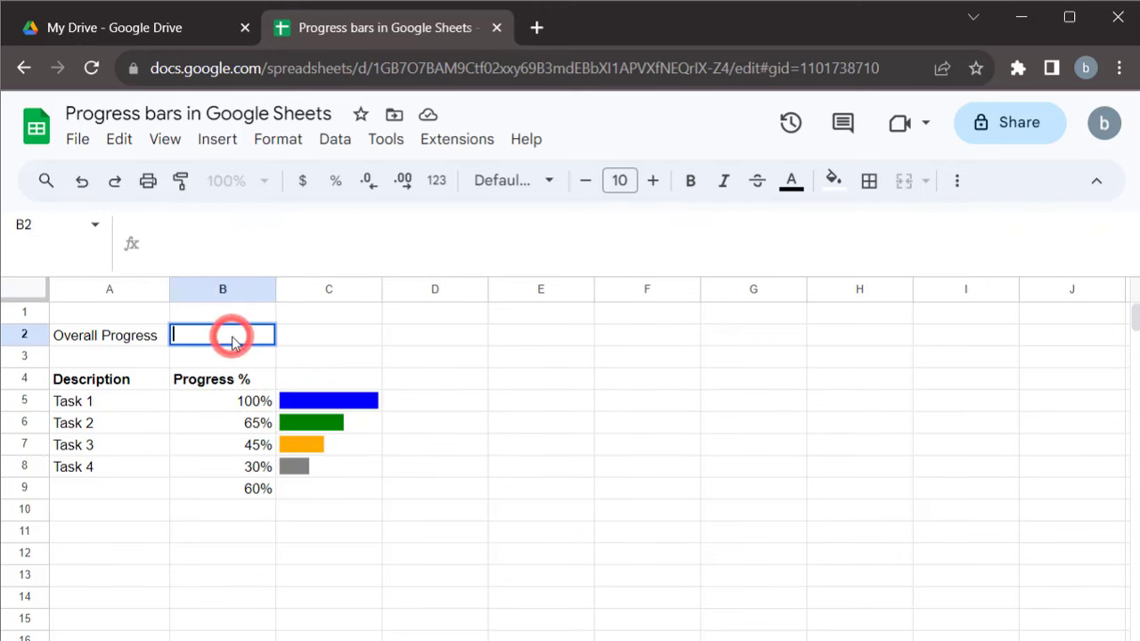
{"action": "key", "text": "ctrl+v"}
Step: Change every B5 reference in B2's formula to B9 and merge B2:C2
{"action": "left_click", "coordinate": [241, 224]}
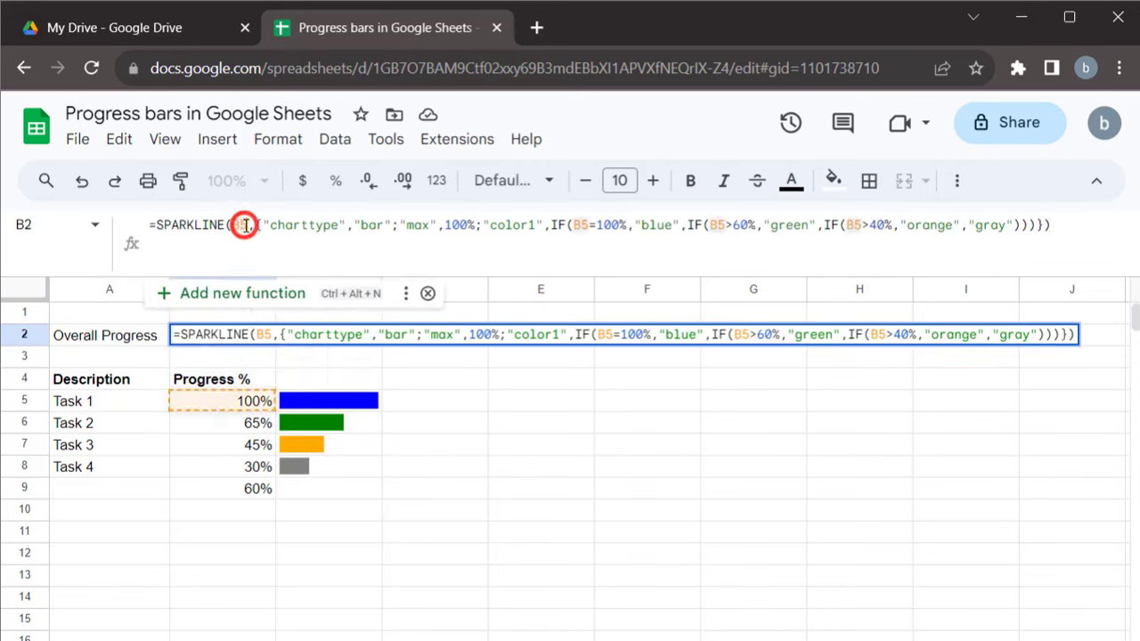
{"action": "key", "text": "BackSpace"}
{"action": "type", "text": "9"}
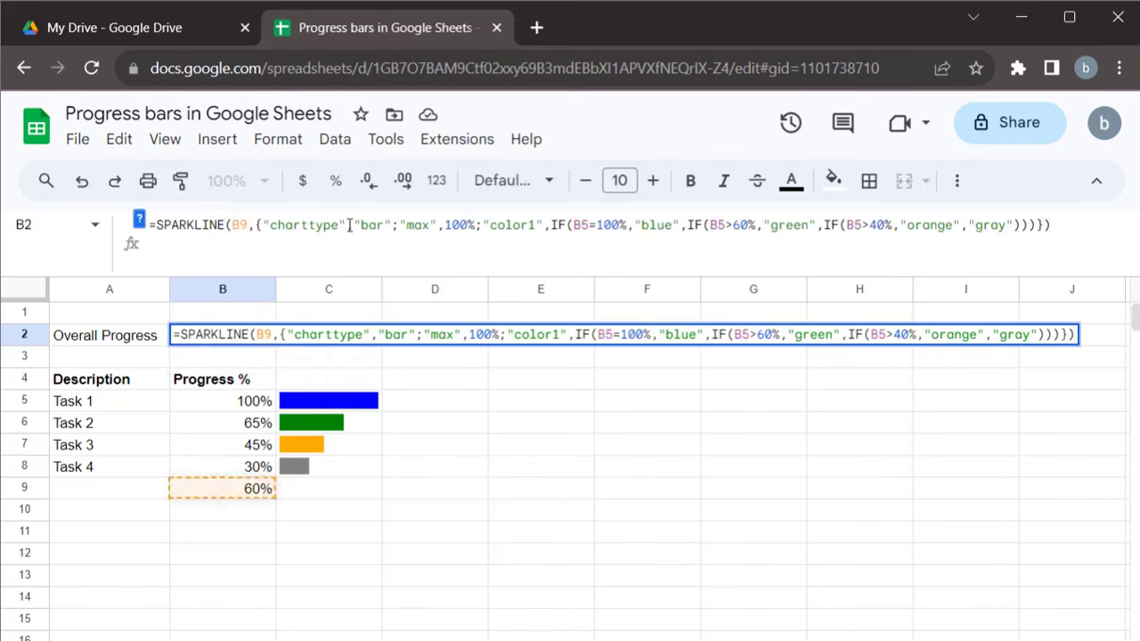
{"action": "double_click", "coordinate": [582, 225]}
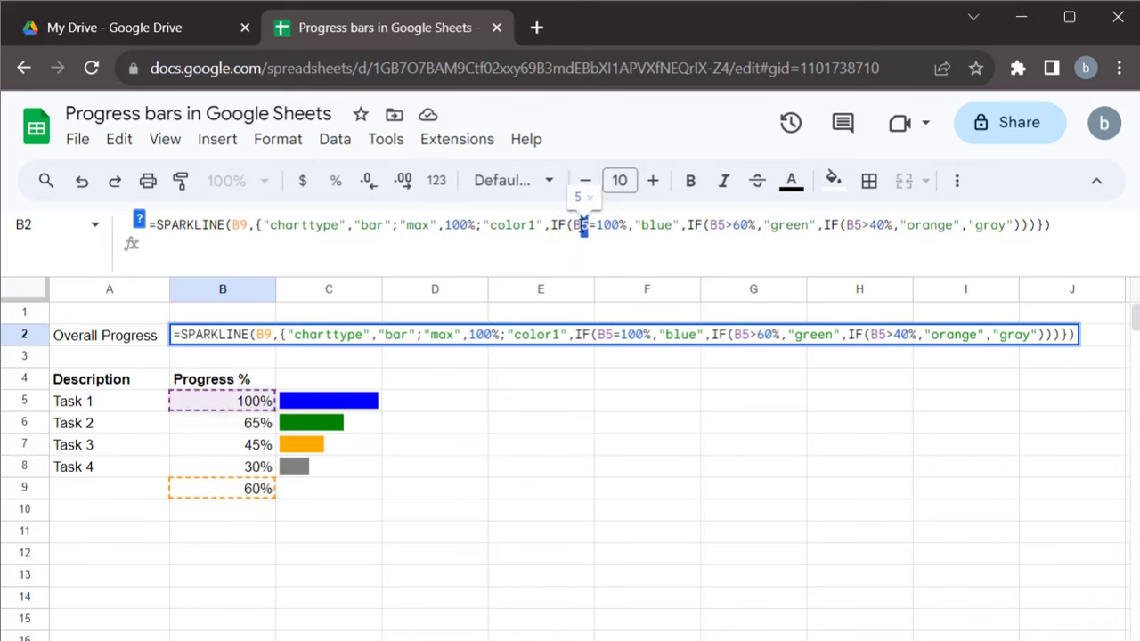
{"action": "type", "text": "9"}
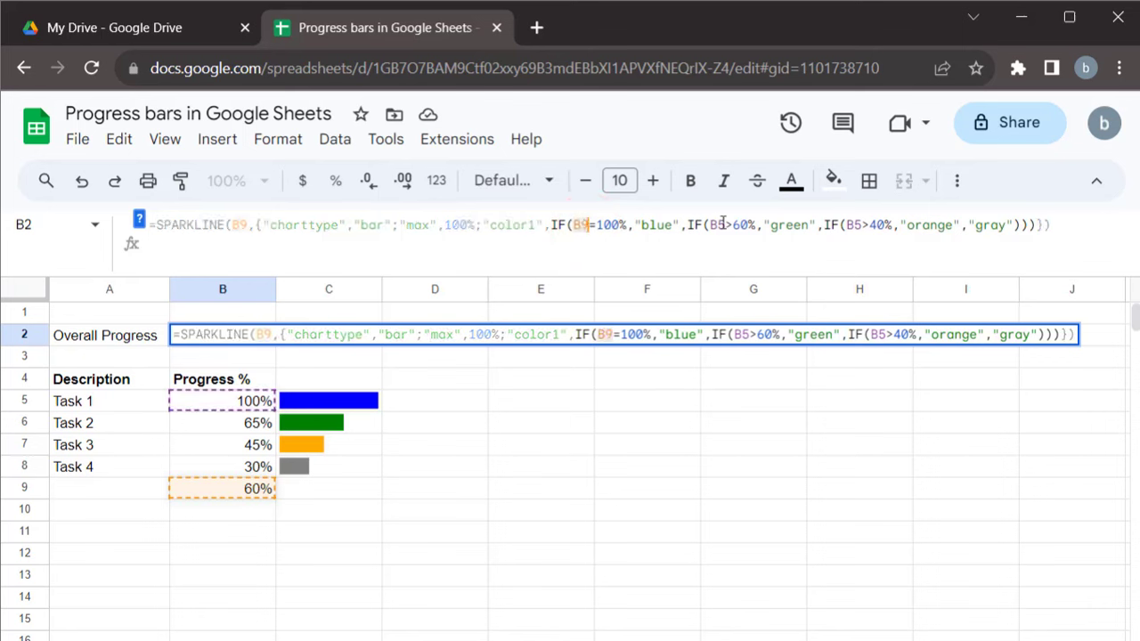
{"action": "double_click", "coordinate": [722, 225]}
{"action": "type", "text": "9"}
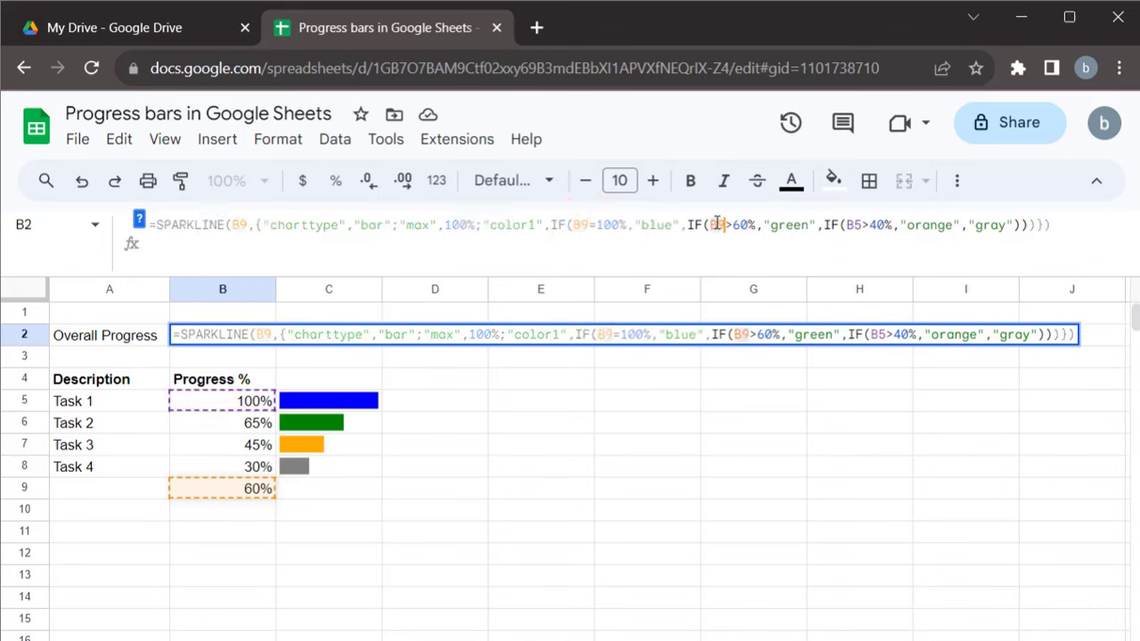
{"action": "double_click", "coordinate": [853, 225]}
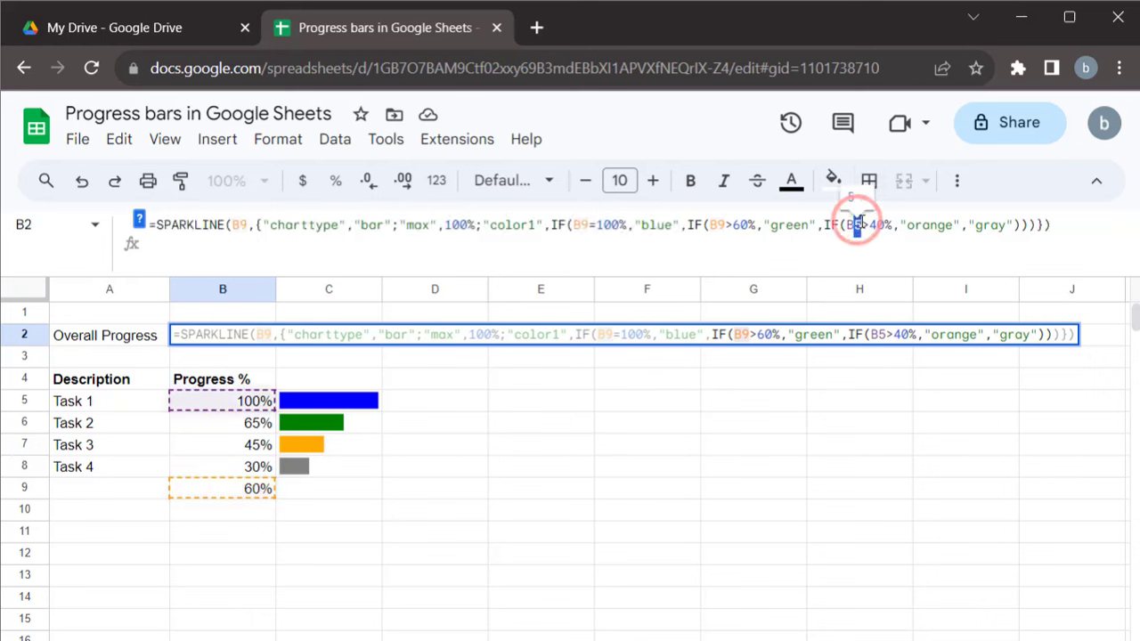
{"action": "type", "text": "9"}
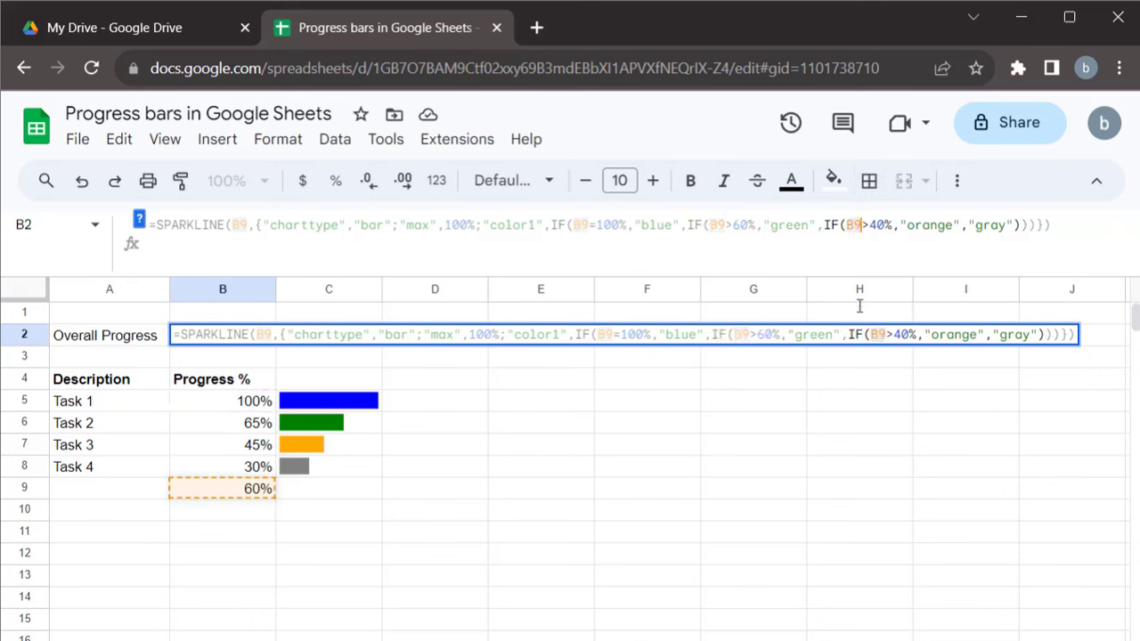
{"action": "key", "text": "Return"}
{"action": "left_click_drag", "start_coordinate": [223, 335], "coordinate": [329, 335]}
{"action": "left_click", "coordinate": [903, 181]}
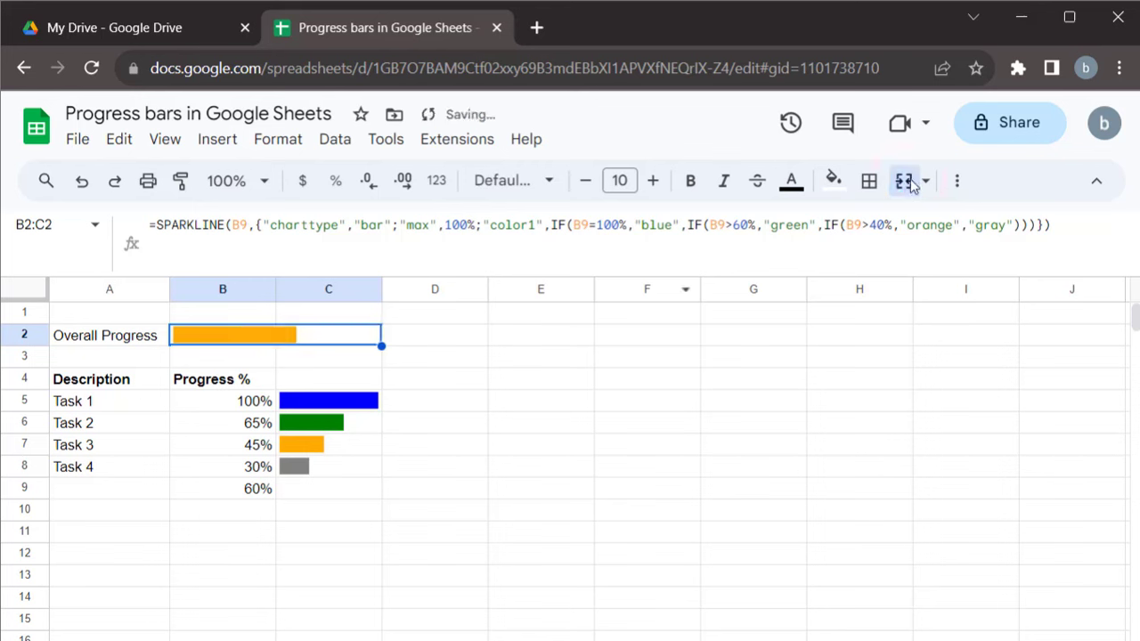
Step: Set Tasks 2, 3 and 4 to 100%, turning every bar blue
{"action": "left_click", "coordinate": [230, 422]}
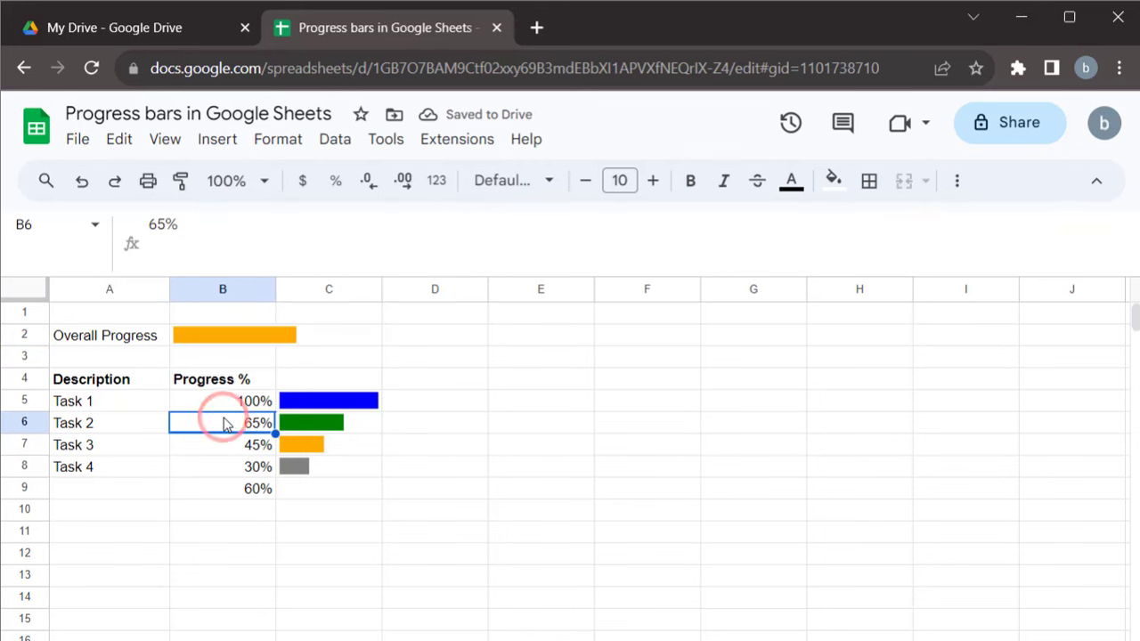
{"action": "type", "text": "1"}
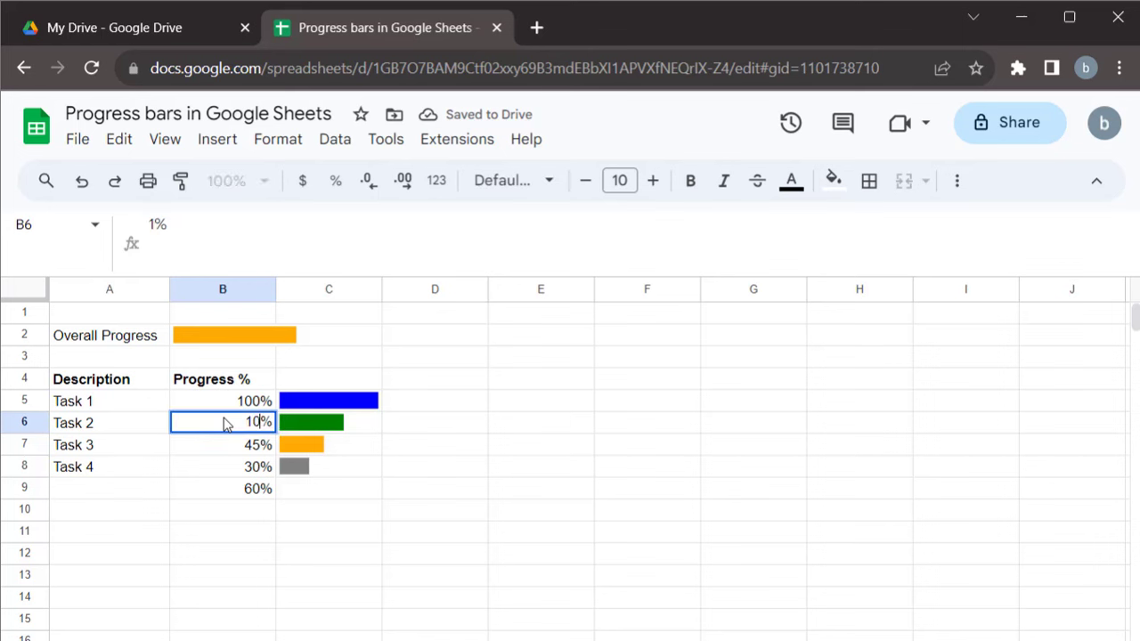
{"action": "type", "text": "00"}
{"action": "key", "text": "Return"}
{"action": "type", "text": "1"}
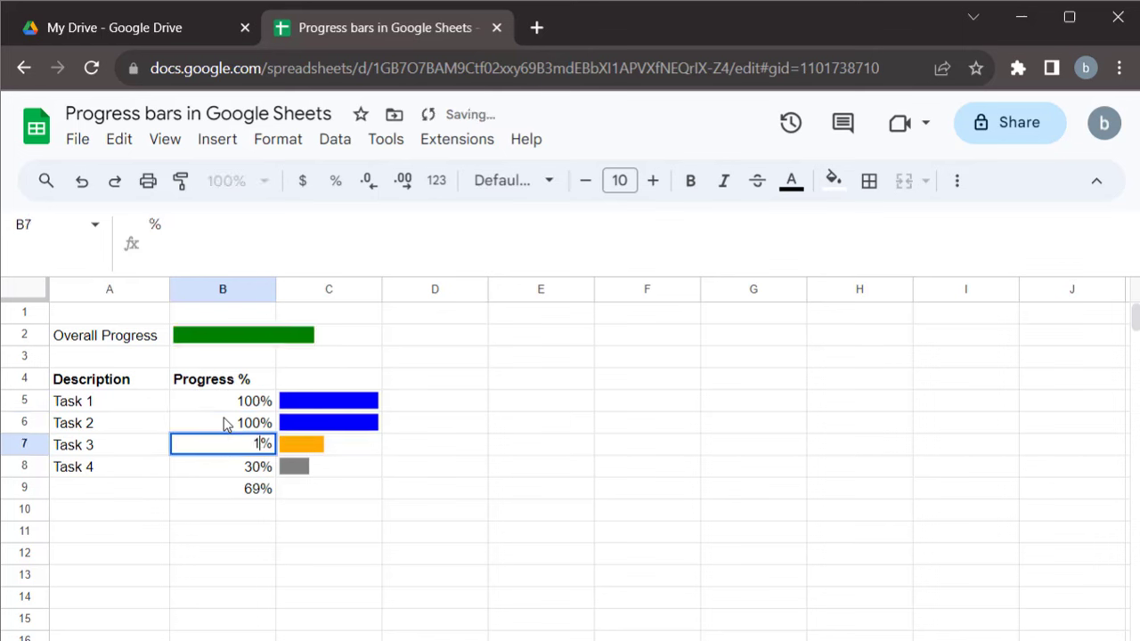
{"action": "key", "text": "Return"}
{"action": "type", "text": "10"}
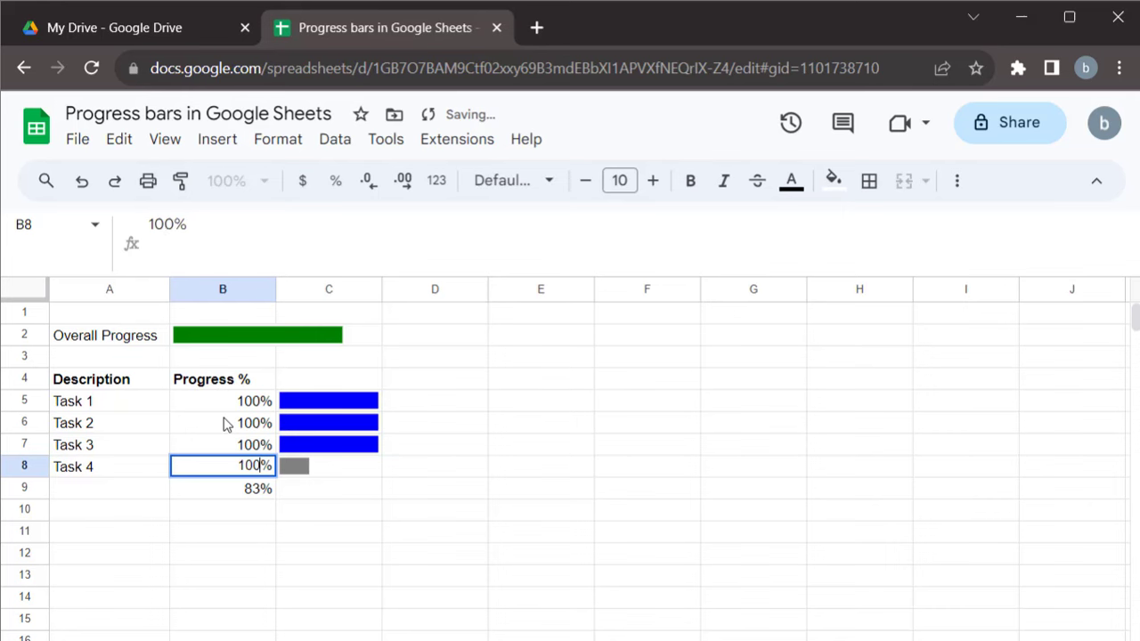
{"action": "key", "text": "Return"}
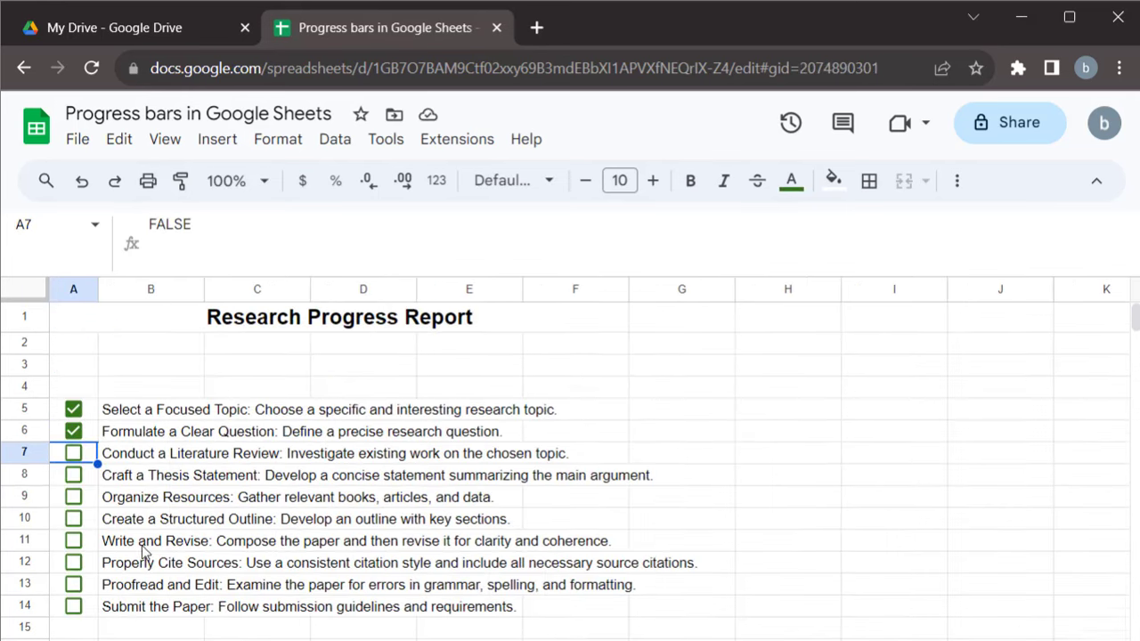
Step: Tick Conduct a Literature Review and enter =COUNTIF(A5:A14,TRUE)/COUNTA(A5:A14) in A3
{"action": "left_click", "coordinate": [75, 455]}
{"action": "left_click", "coordinate": [79, 368]}
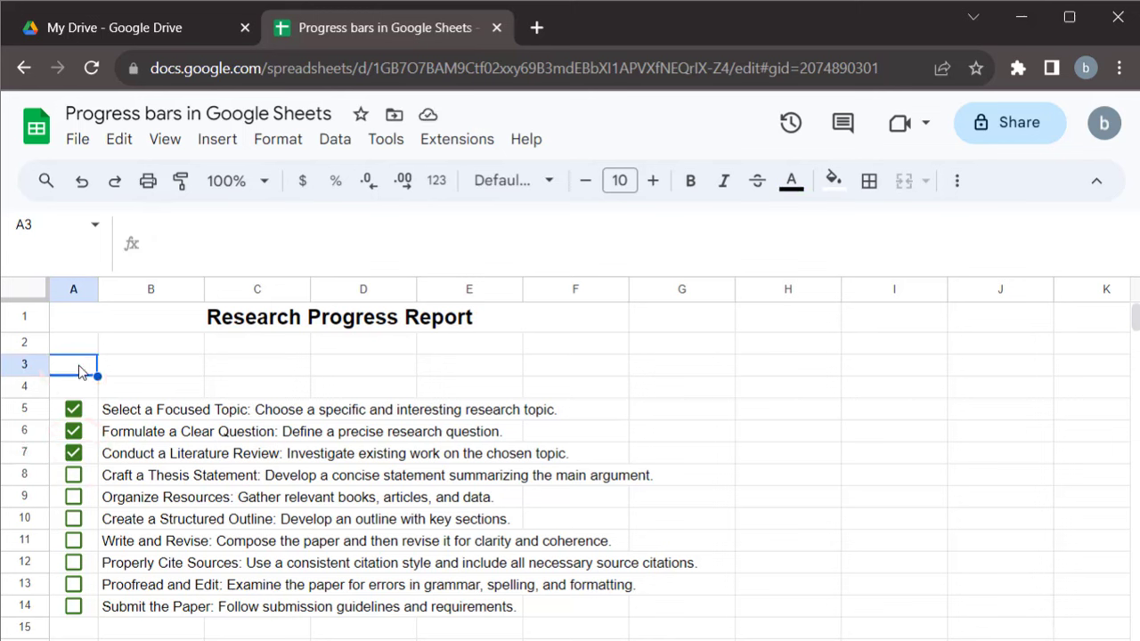
{"action": "type", "text": "="}
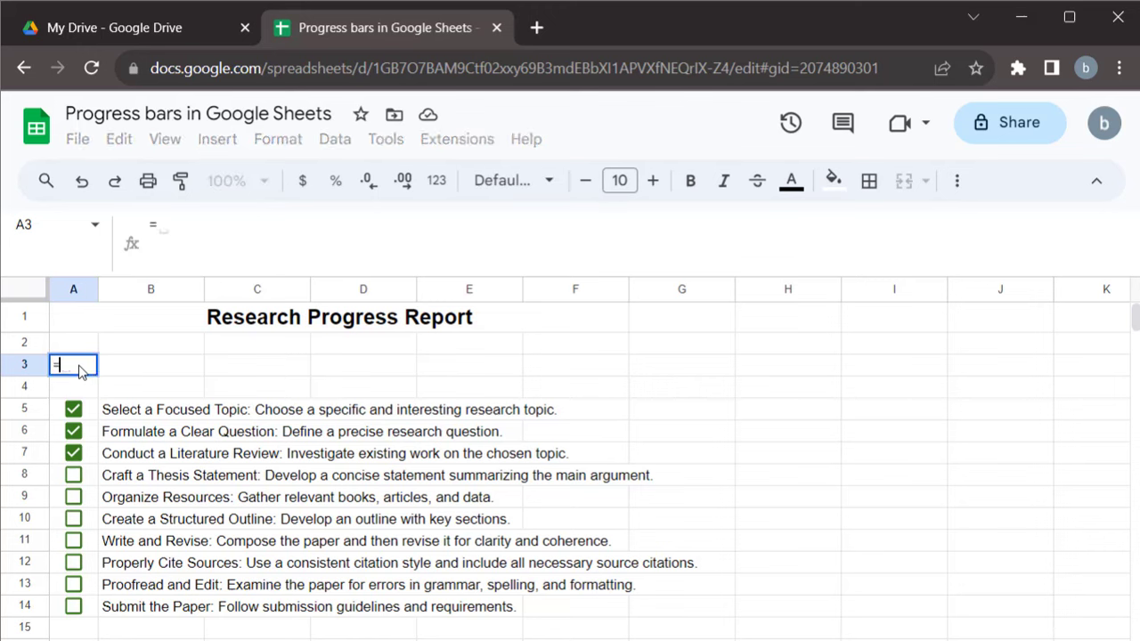
{"action": "type", "text": "countif"}
{"action": "key", "text": "Tab"}
{"action": "left_click_drag", "start_coordinate": [75, 406], "coordinate": [76, 606]}
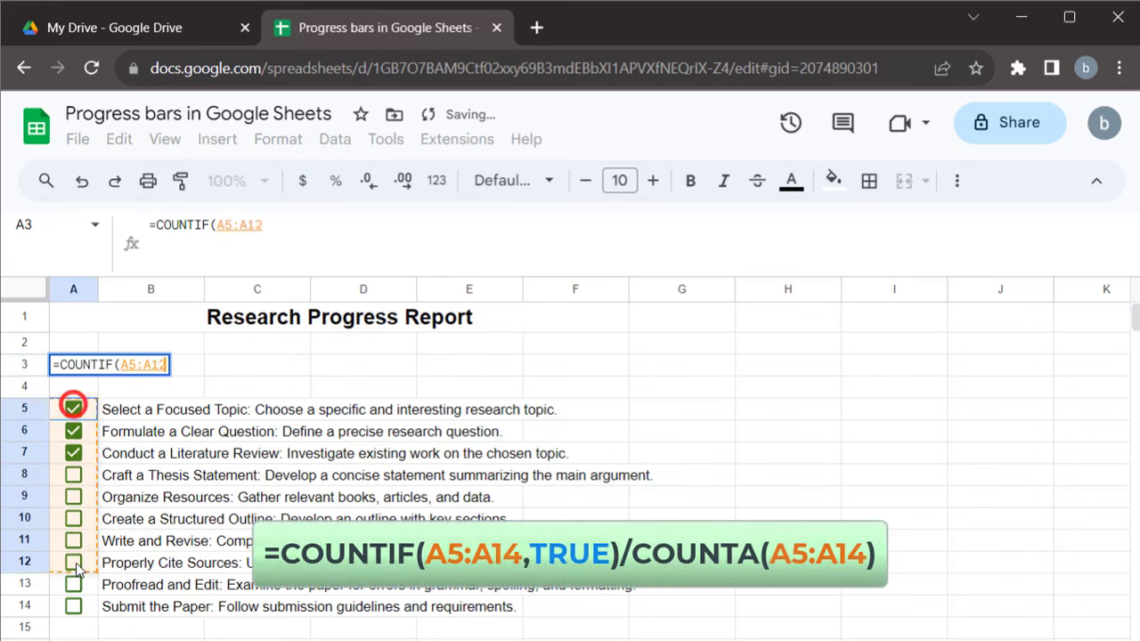
{"action": "type", "text": ",TRUE"}
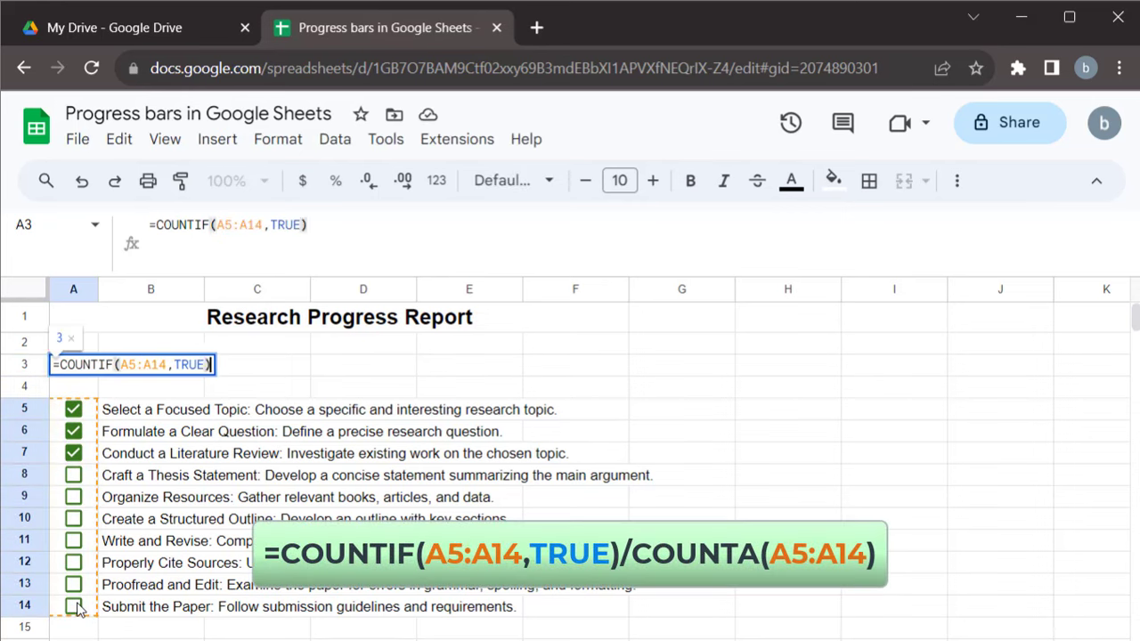
{"action": "type", "text": "/counta("}
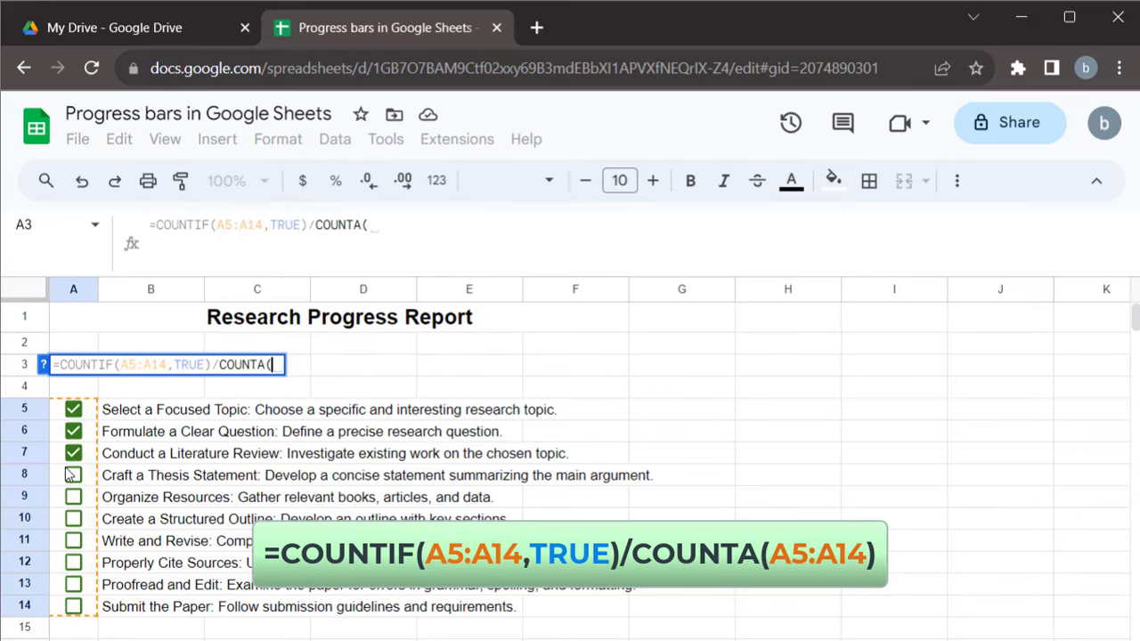
{"action": "type", "text": "A5:A14)"}
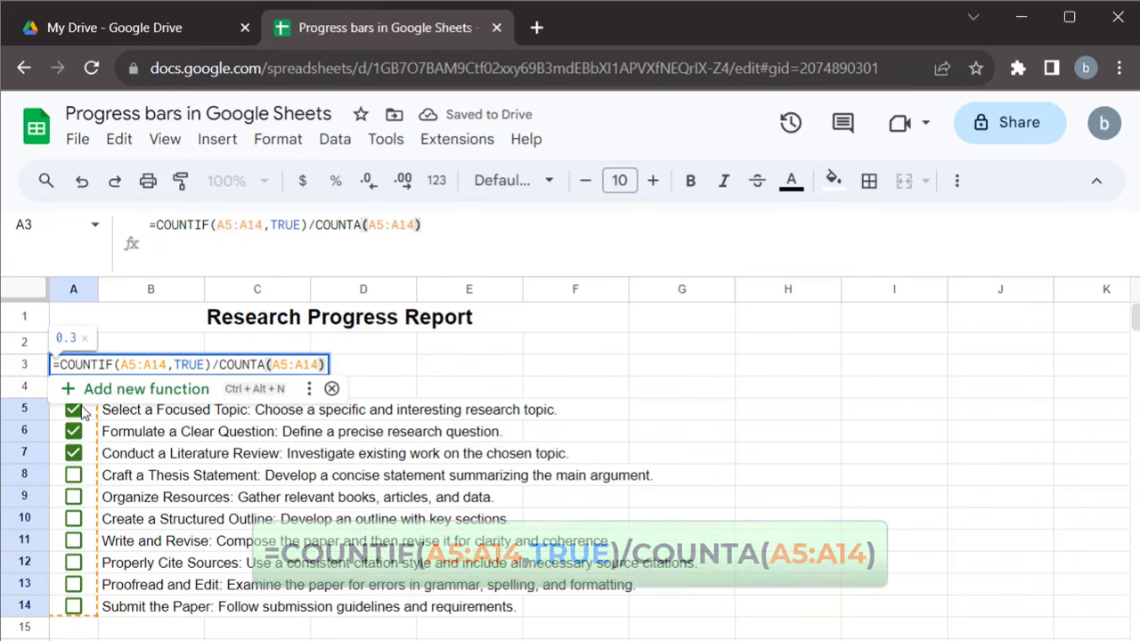
{"action": "key", "text": "Return"}
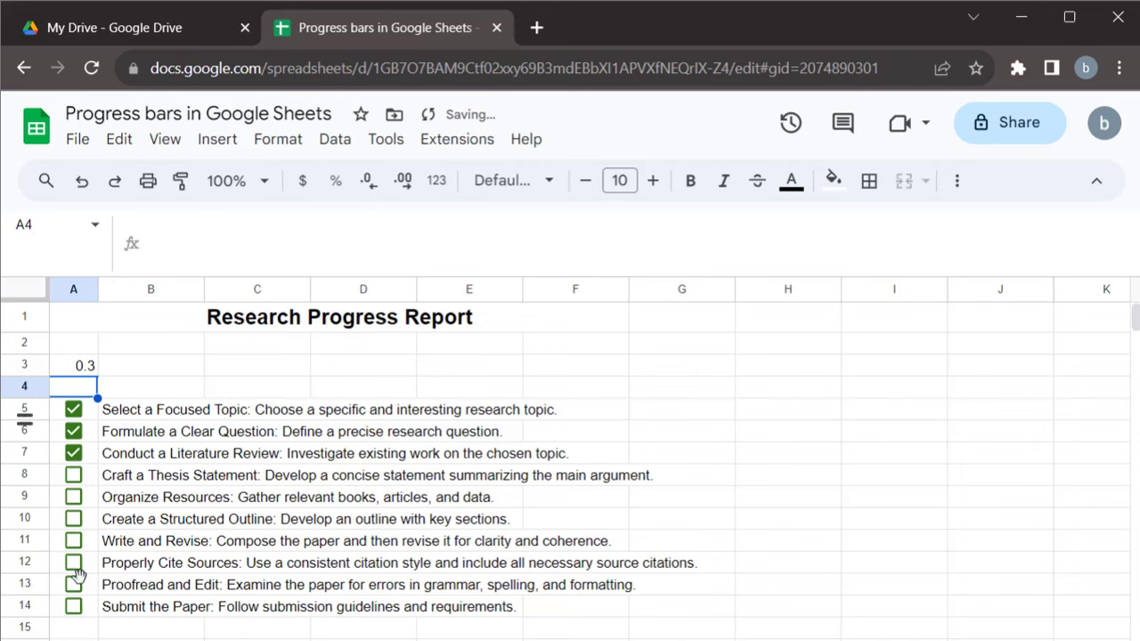
Step: Format A3 as a whole-number percentage (30%) and test it by toggling task checkboxes
{"action": "left_click", "coordinate": [73, 474]}
{"action": "left_click", "coordinate": [73, 474]}
{"action": "left_click", "coordinate": [93, 367]}
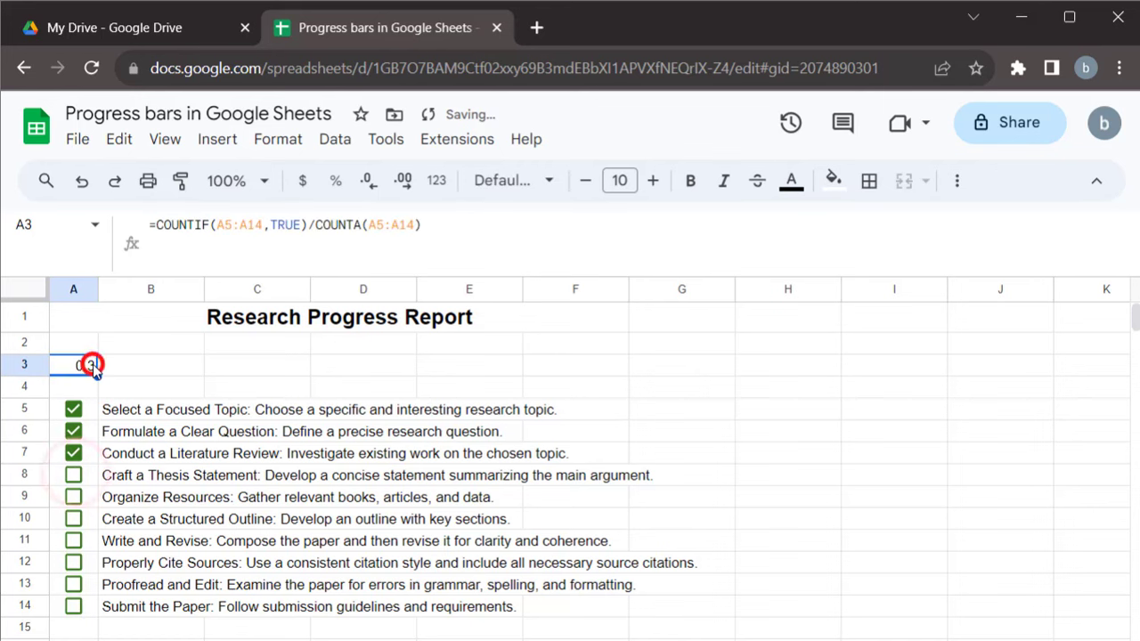
{"action": "left_click", "coordinate": [335, 181]}
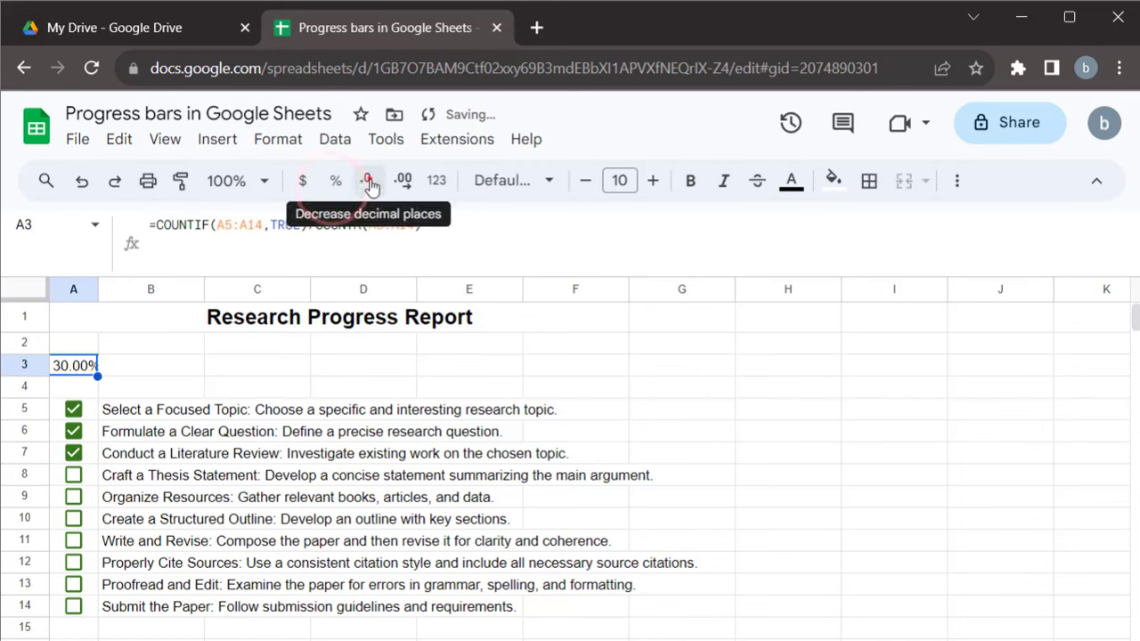
{"action": "left_click", "coordinate": [369, 182]}
{"action": "left_click", "coordinate": [369, 182]}
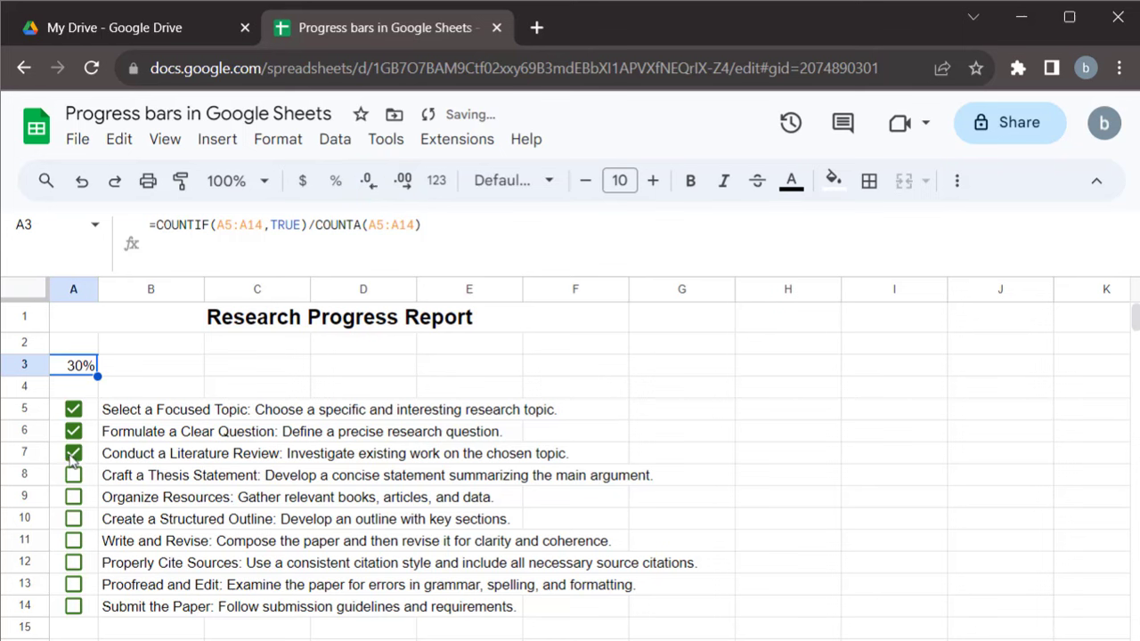
{"action": "left_click", "coordinate": [73, 455]}
{"action": "left_click", "coordinate": [73, 453]}
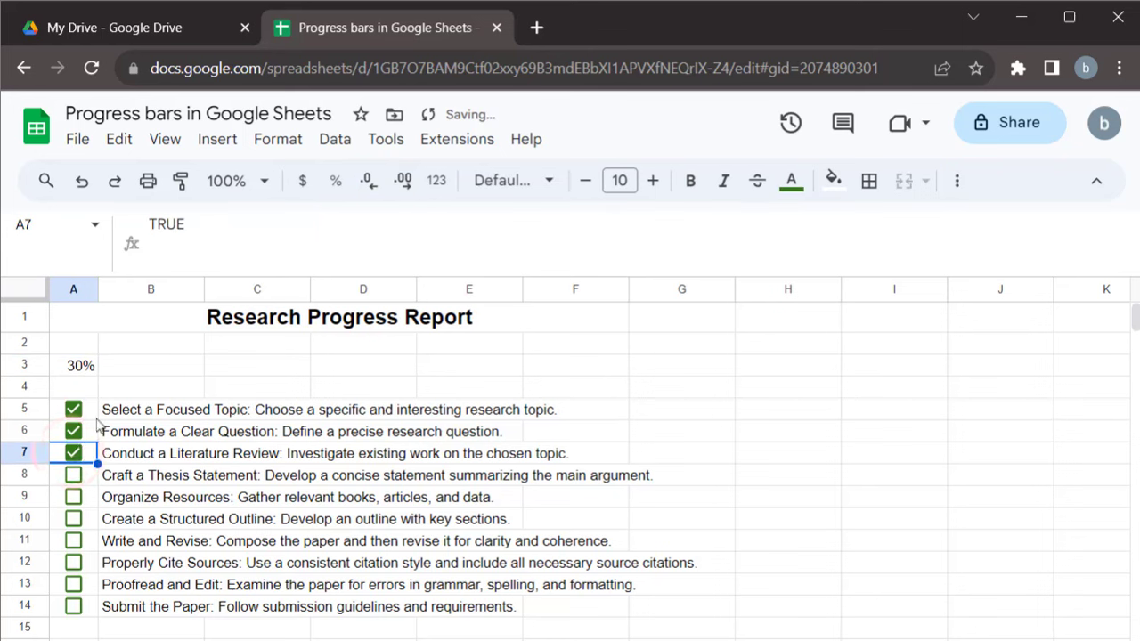
{"action": "left_click", "coordinate": [140, 365]}
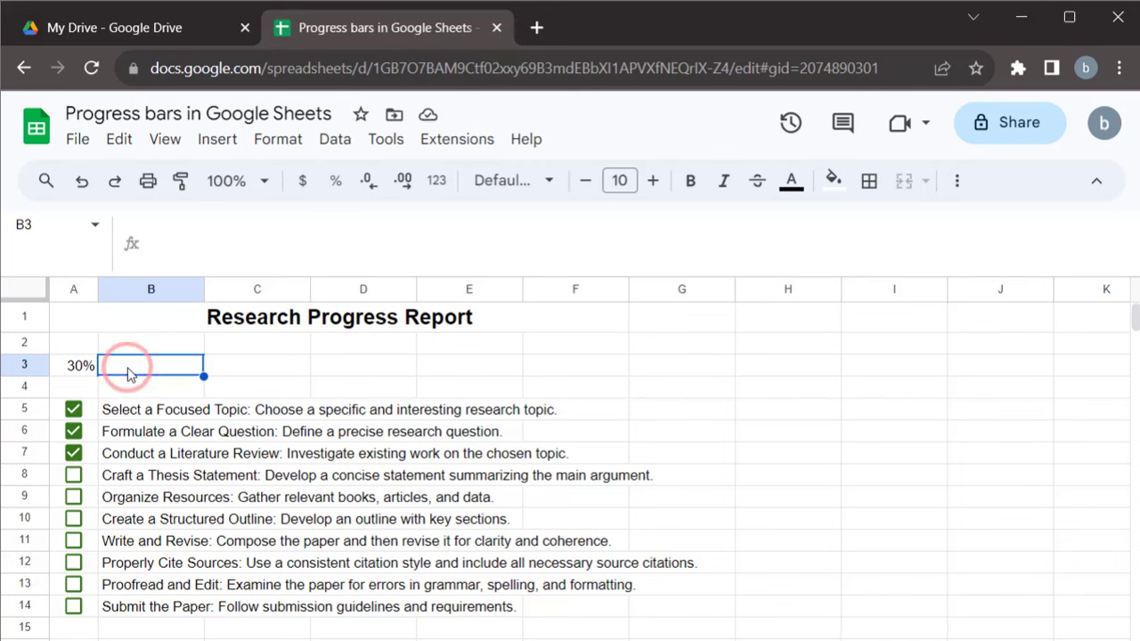
Step: Enter the 'Overall Progress' label in B3 and widen column B to fit it
{"action": "type", "text": "Overall Pr"}
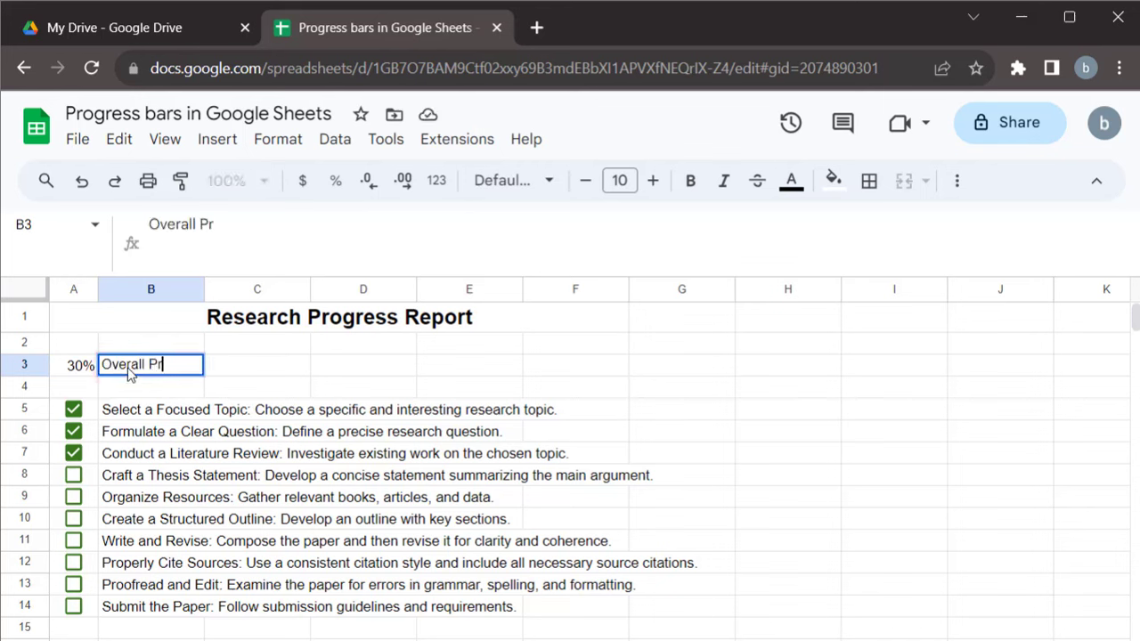
{"action": "type", "text": "s"}
{"action": "key", "text": "Return"}
{"action": "left_click_drag", "start_coordinate": [204, 288], "coordinate": [218, 287]}
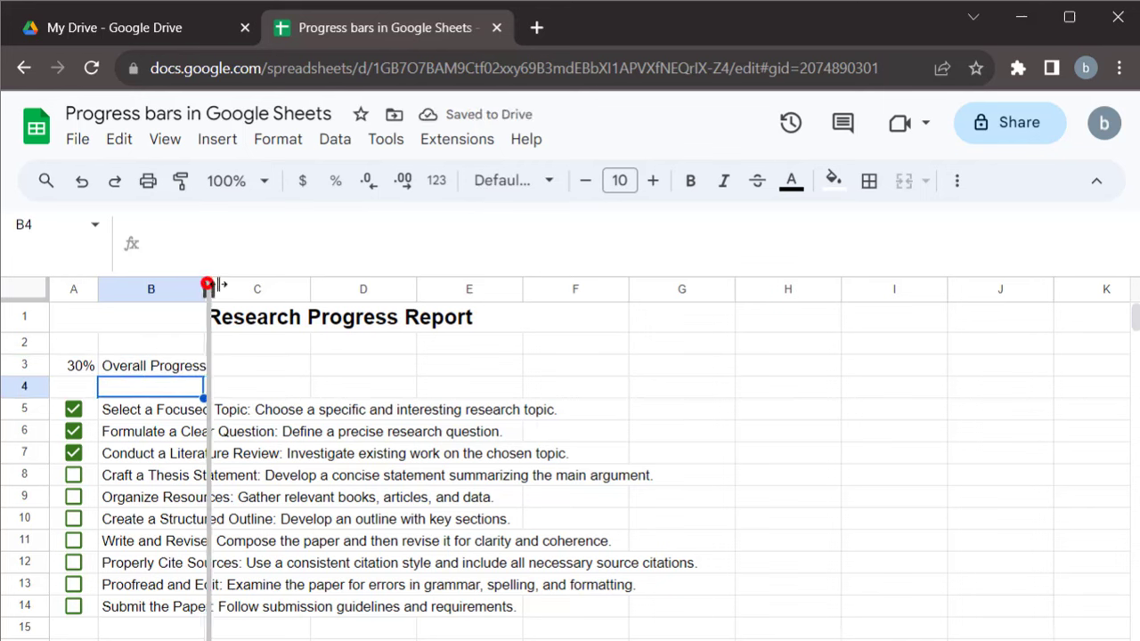
Step: Merge C3:F3 into one cell and give it all borders
{"action": "left_click_drag", "start_coordinate": [264, 366], "coordinate": [561, 375]}
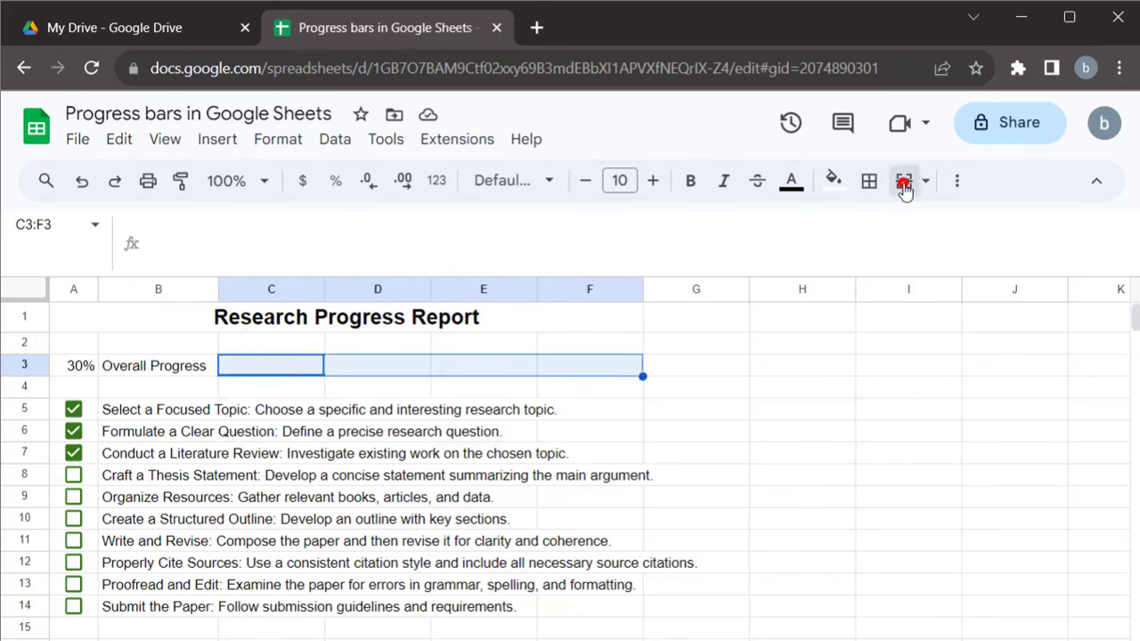
{"action": "left_click", "coordinate": [903, 180]}
{"action": "left_click", "coordinate": [869, 181]}
{"action": "left_click", "coordinate": [880, 233]}
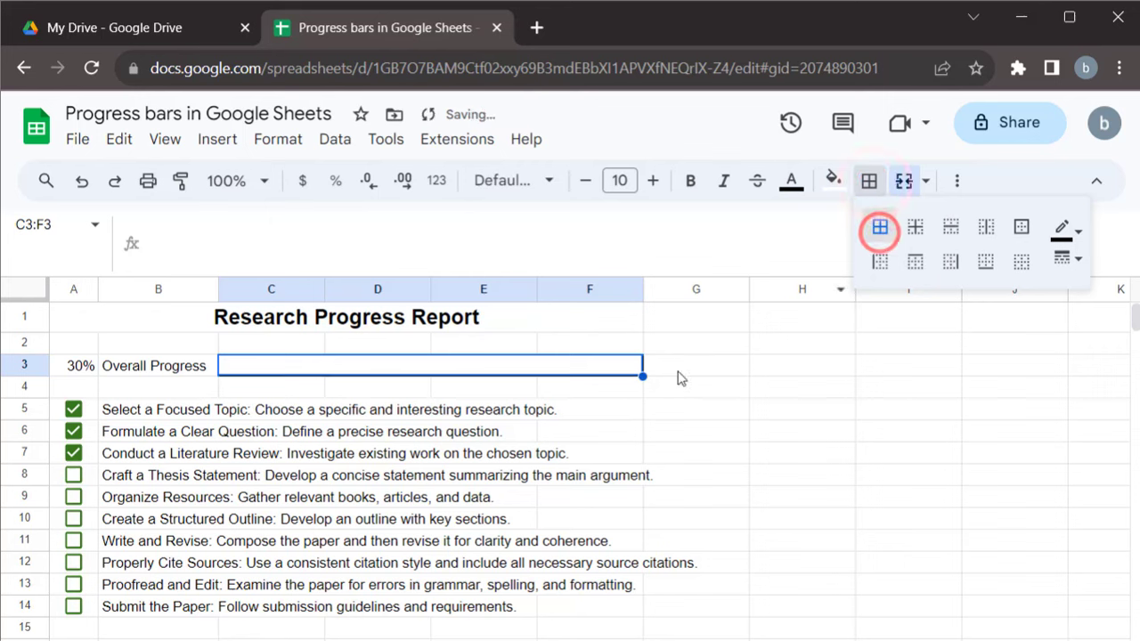
Step: Make the 'Overall Progress' label in B3 bold
{"action": "left_click", "coordinate": [140, 365]}
{"action": "key", "text": "ctrl+b"}
{"action": "left_click", "coordinate": [267, 371]}
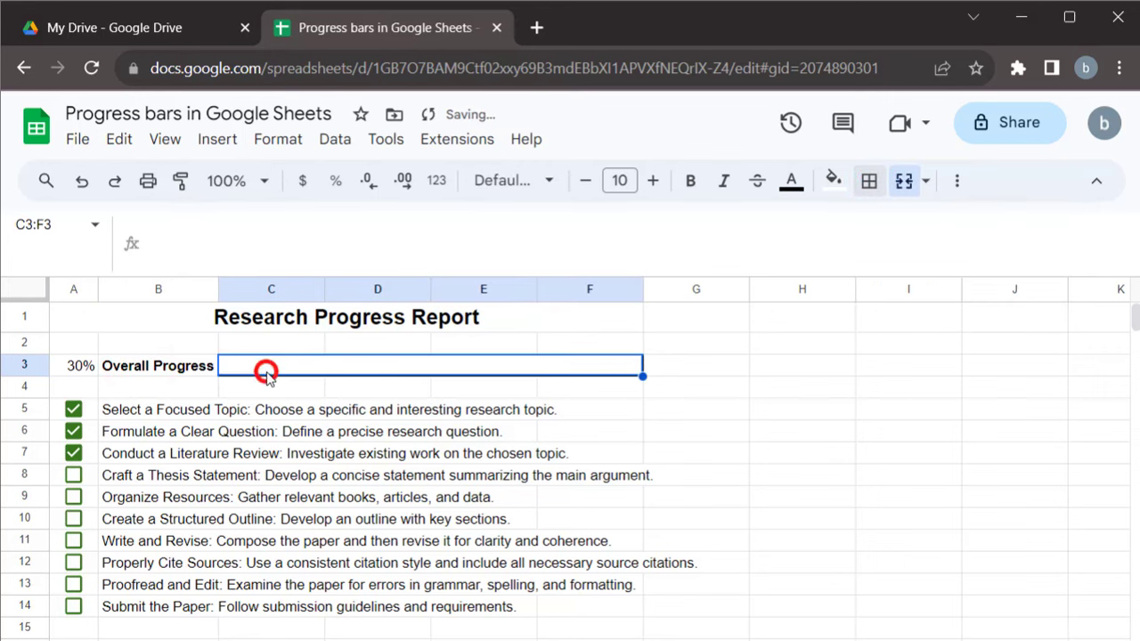
Step: Start a bar SPARKLINE formula in merged C3 using A3 with max 100%
{"action": "left_click", "coordinate": [254, 227]}
{"action": "type", "text": "="}
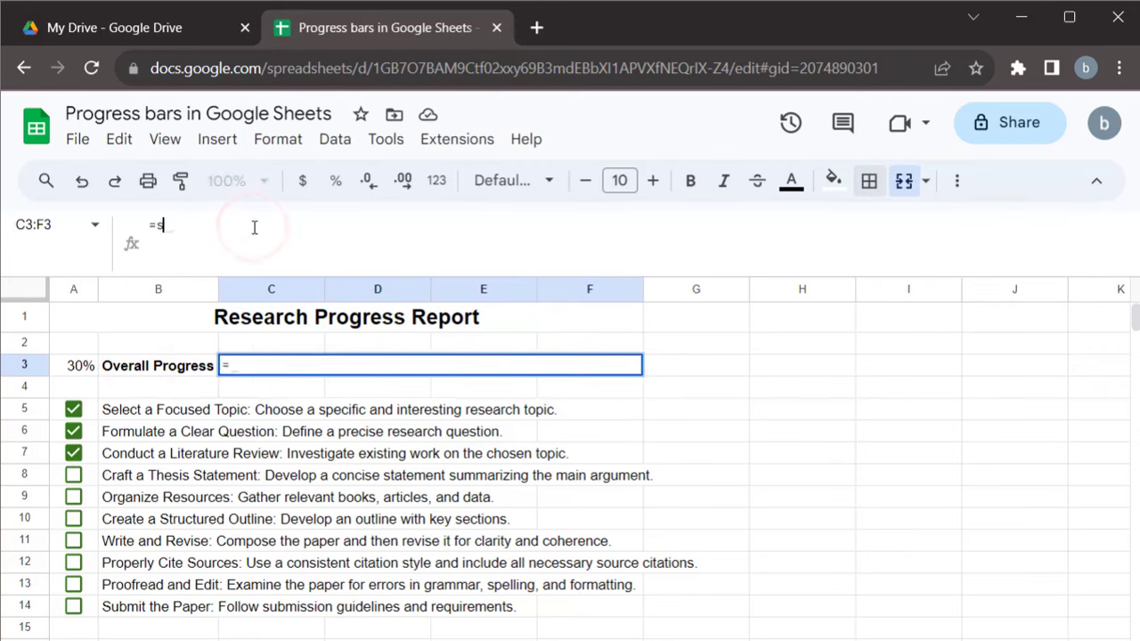
{"action": "type", "text": "SPARKLINE("}
{"action": "left_click", "coordinate": [82, 366]}
{"action": "type", "text": ","}
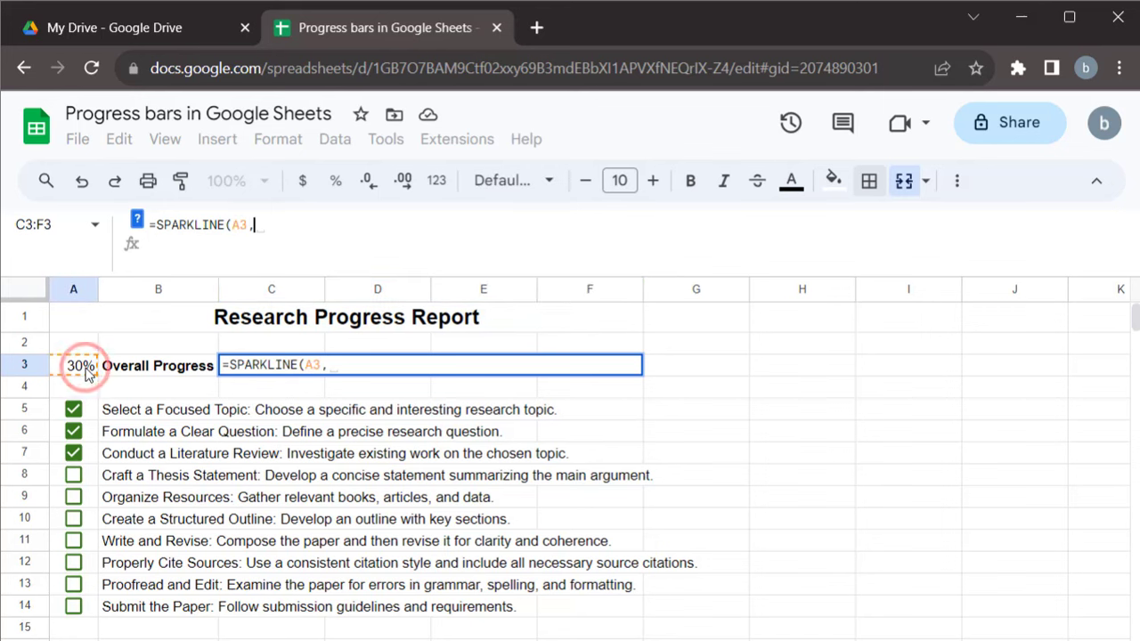
{"action": "type", "text": "{}"}
{"action": "key", "text": "Left"}
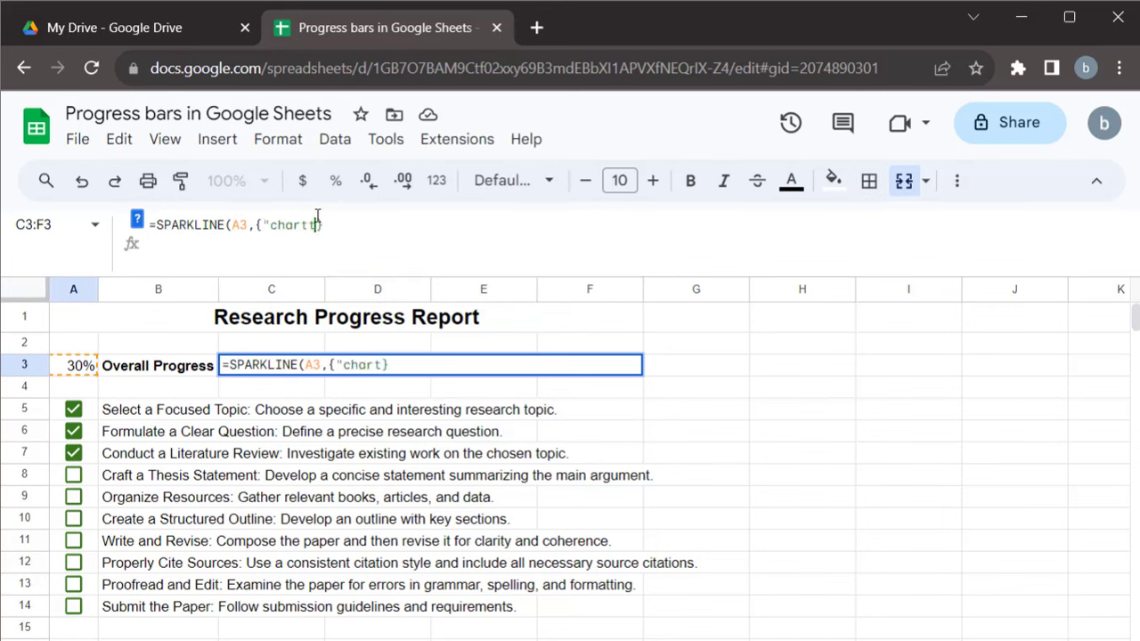
{"action": "type", "text": ";\""}
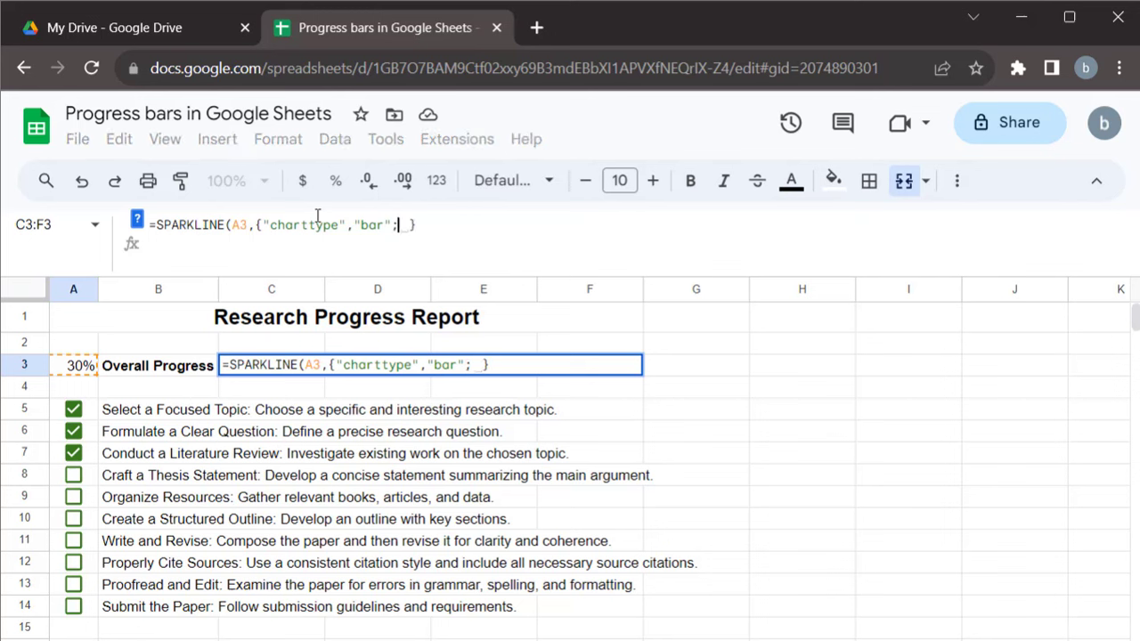
{"action": "type", "text": "max\",100"}
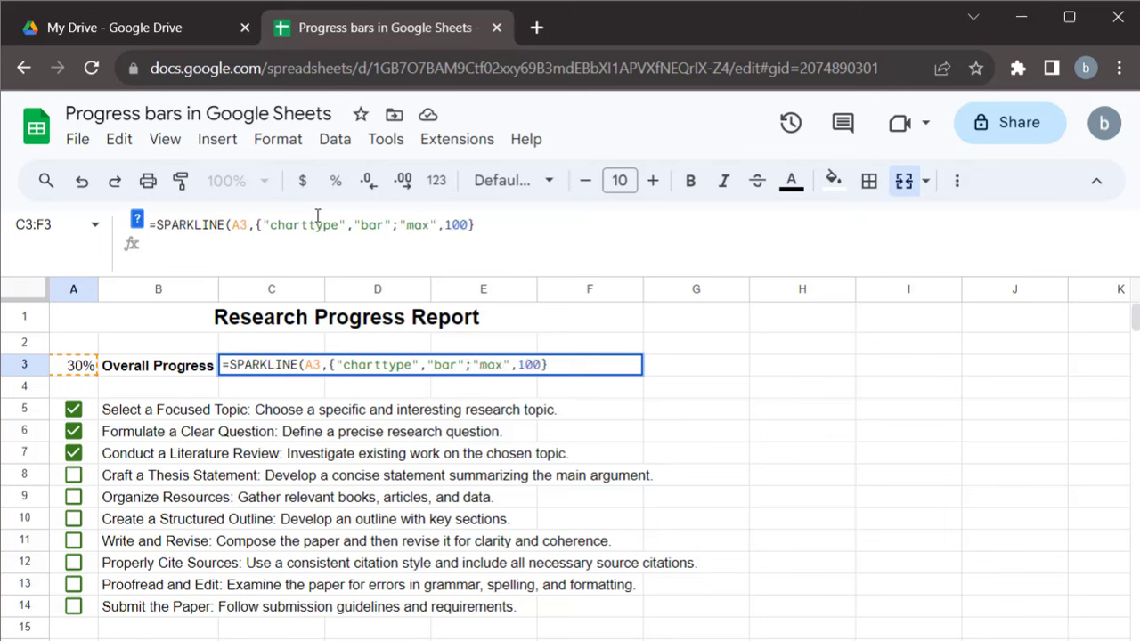
{"action": "type", "text": "%; "}
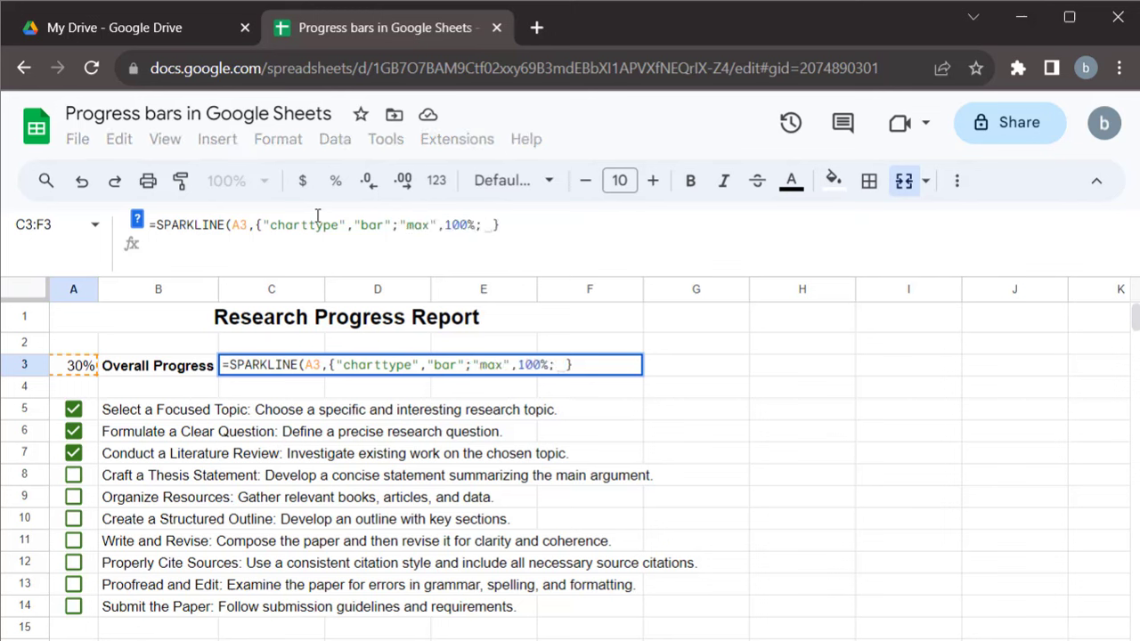
{"action": "type", "text": "\"color1\","}
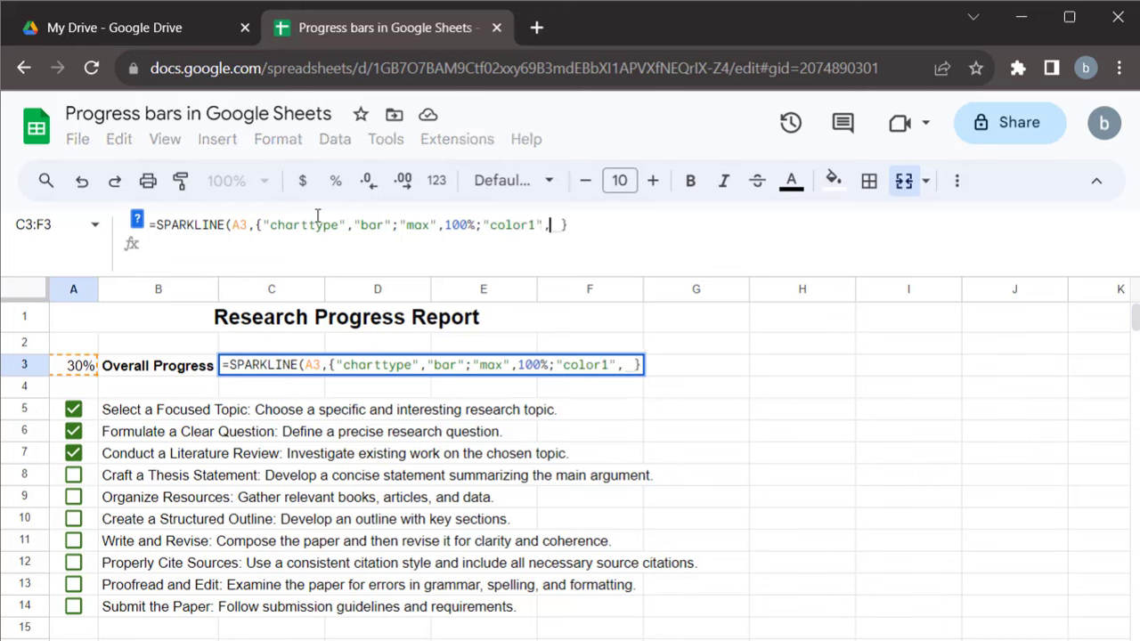
{"action": "type", "text": "IF"}
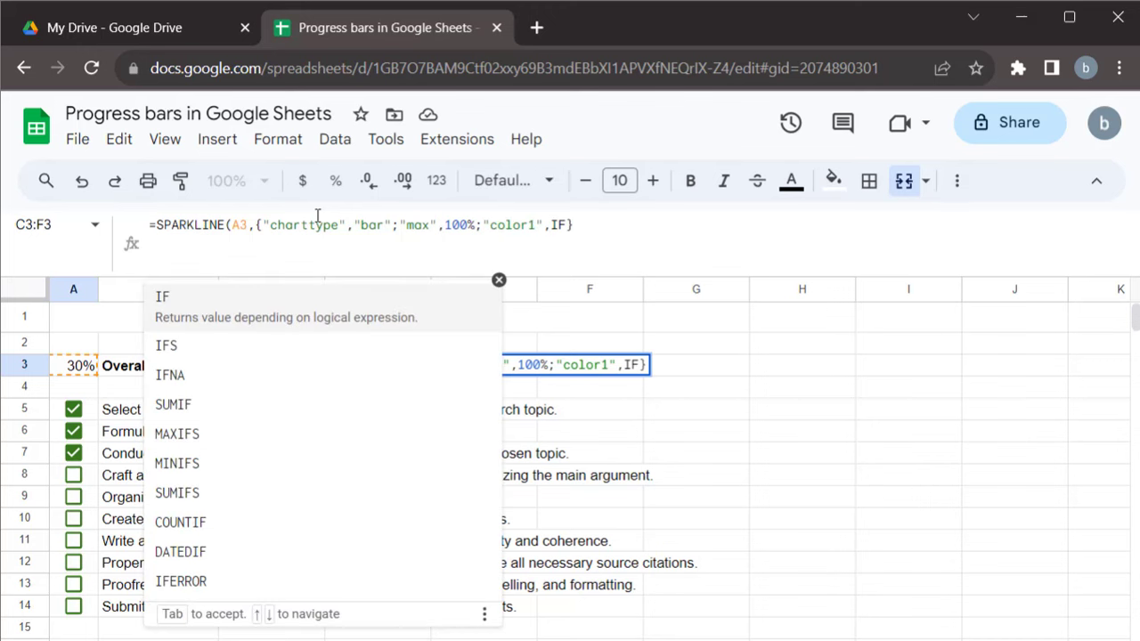
{"action": "type", "text": "("}
Step: Colour the bar blue at 100%, green above 60%, orange above 40%, otherwise gray
{"action": "left_click", "coordinate": [573, 222]}
{"action": "left_click", "coordinate": [77, 364]}
{"action": "type", "text": "="}
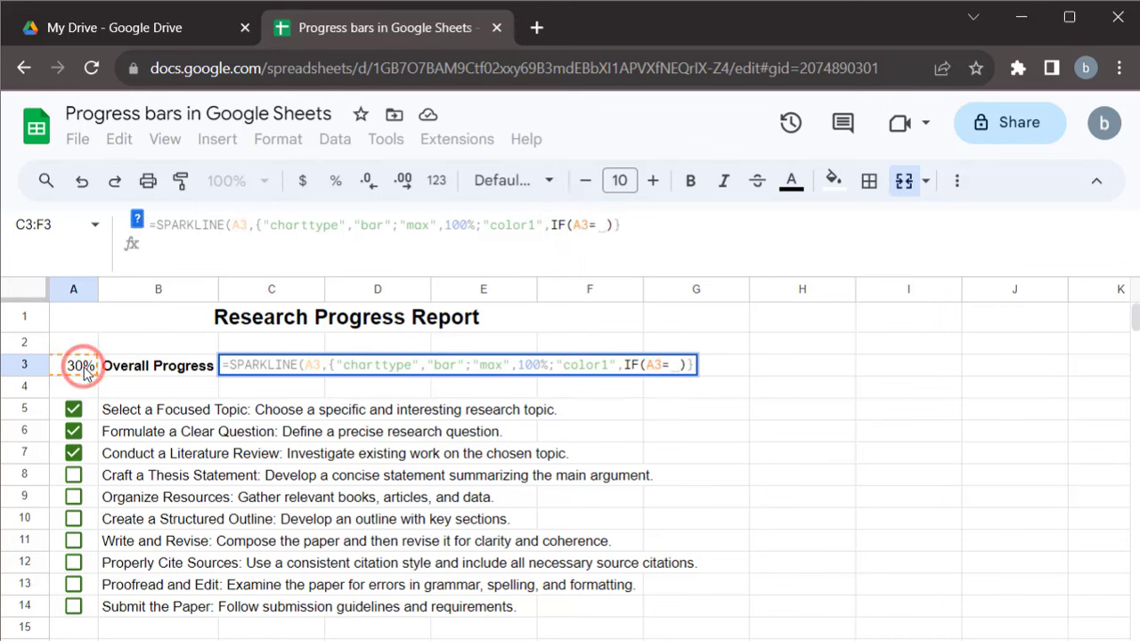
{"action": "type", "text": "100%,"}
{"action": "type", "text": "\"blue\""}
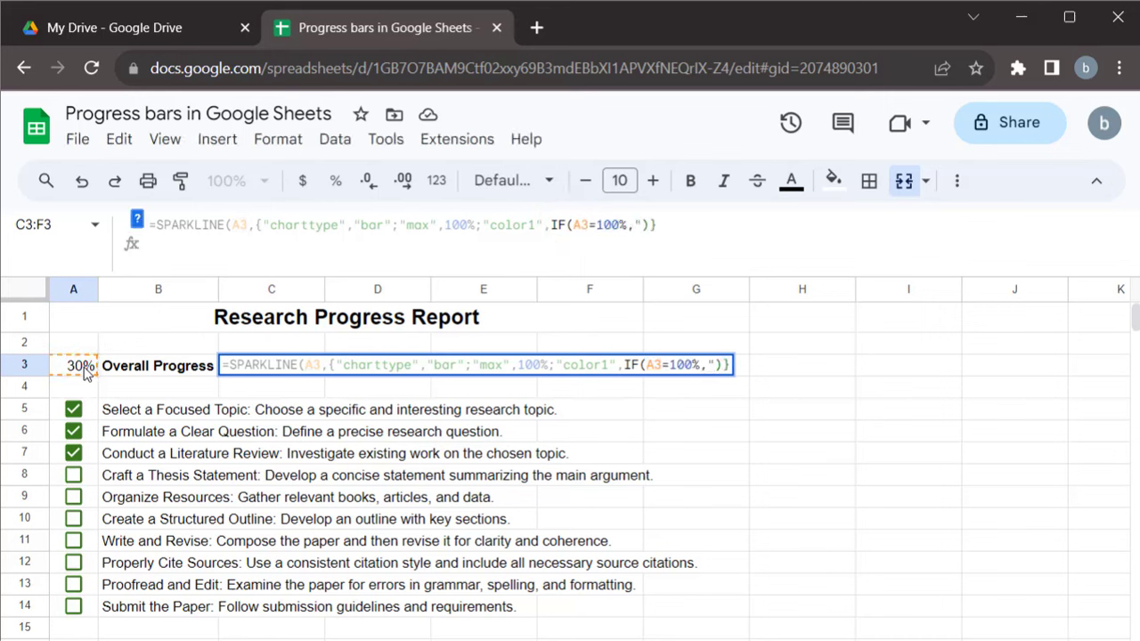
{"action": "type", "text": ",IF("}
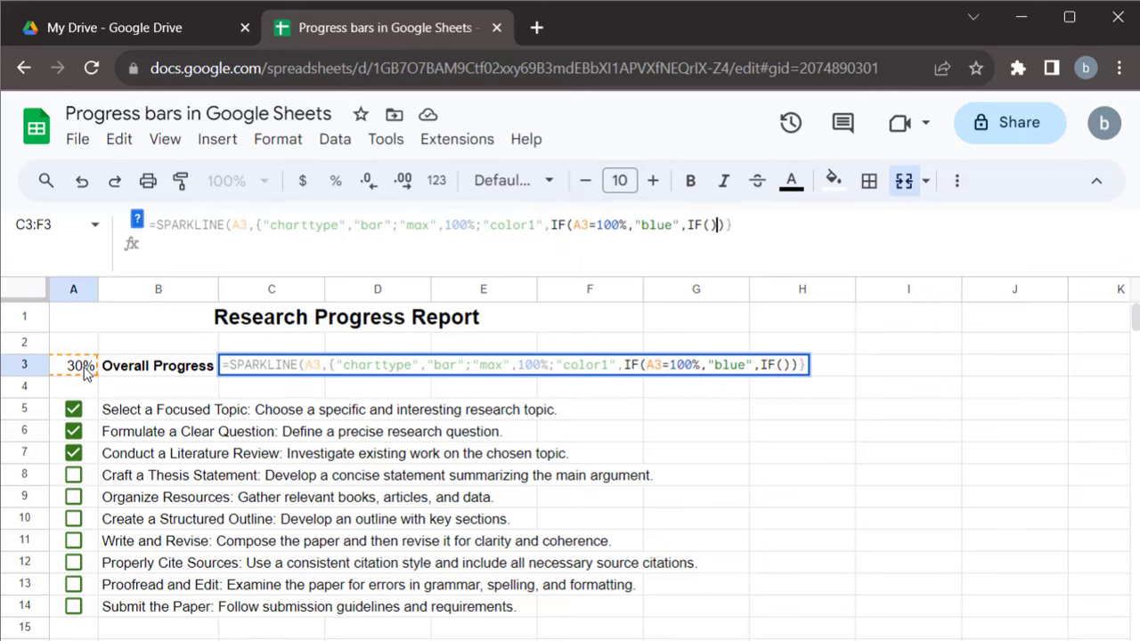
{"action": "left_click", "coordinate": [80, 369]}
{"action": "type", "text": ">60"}
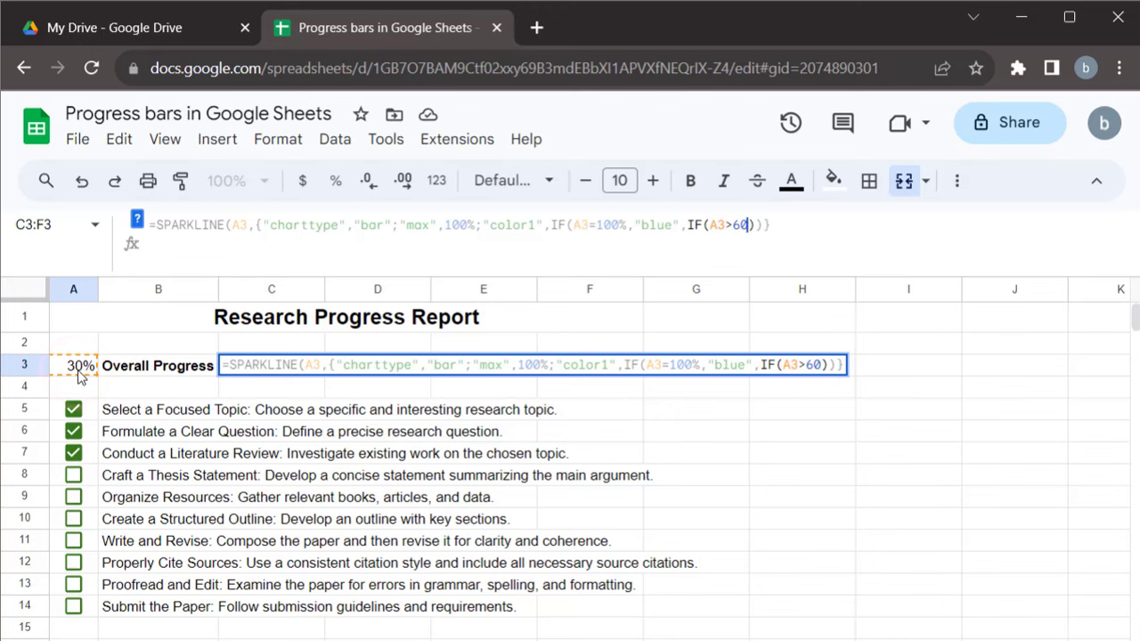
{"action": "type", "text": "%,\"green\""}
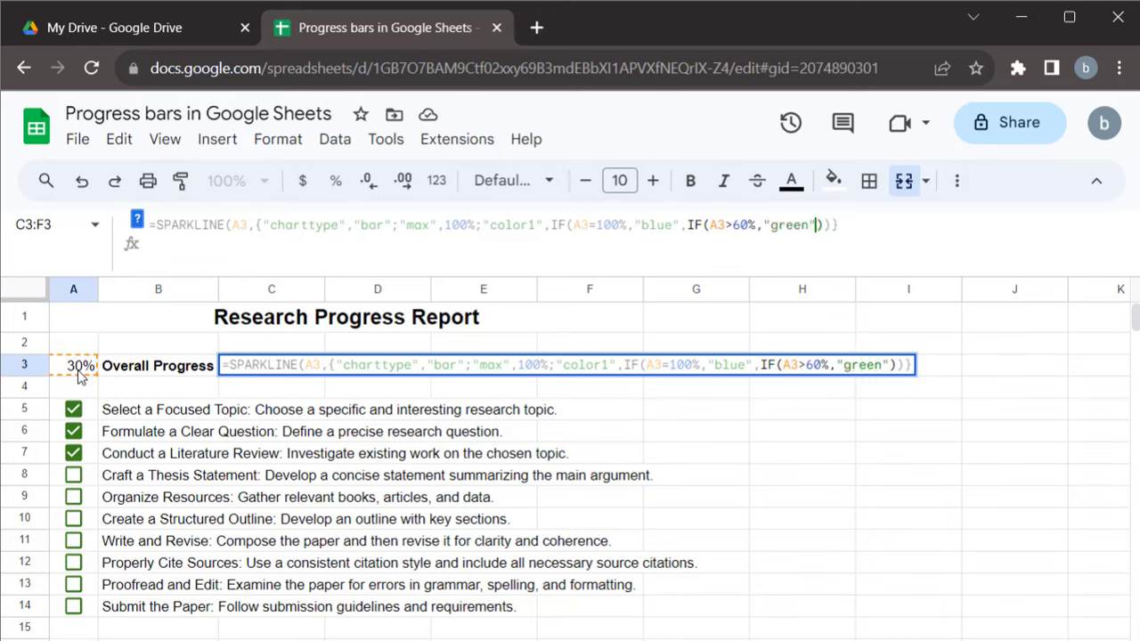
{"action": "type", "text": ",IF("}
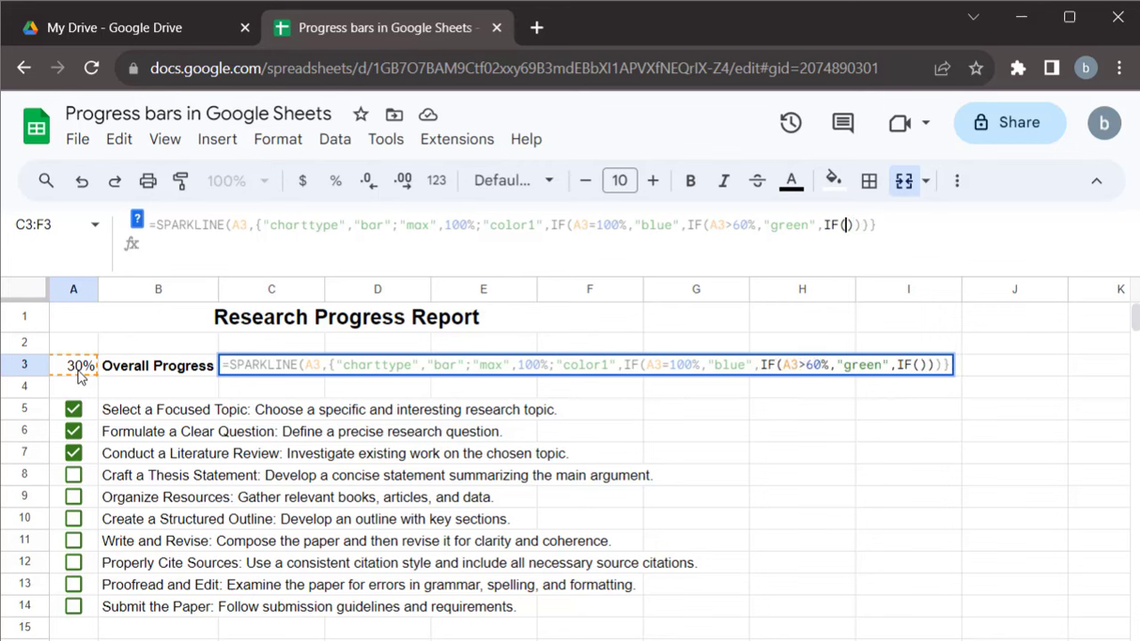
{"action": "left_click", "coordinate": [61, 367]}
{"action": "type", "text": ">40%,"}
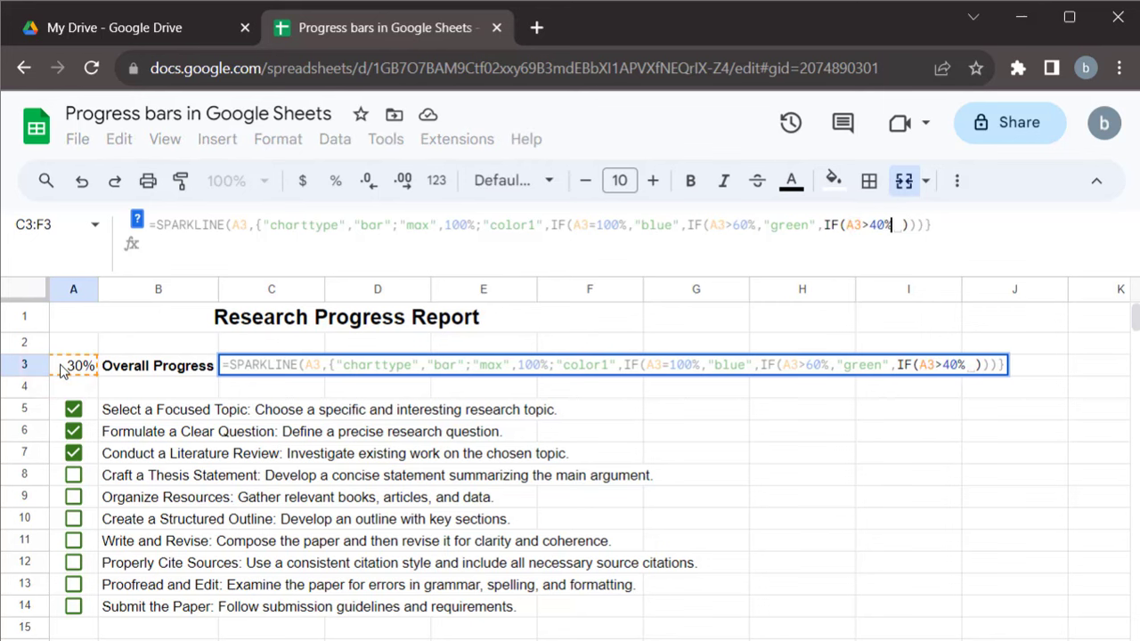
{"action": "type", "text": "\"orange\""}
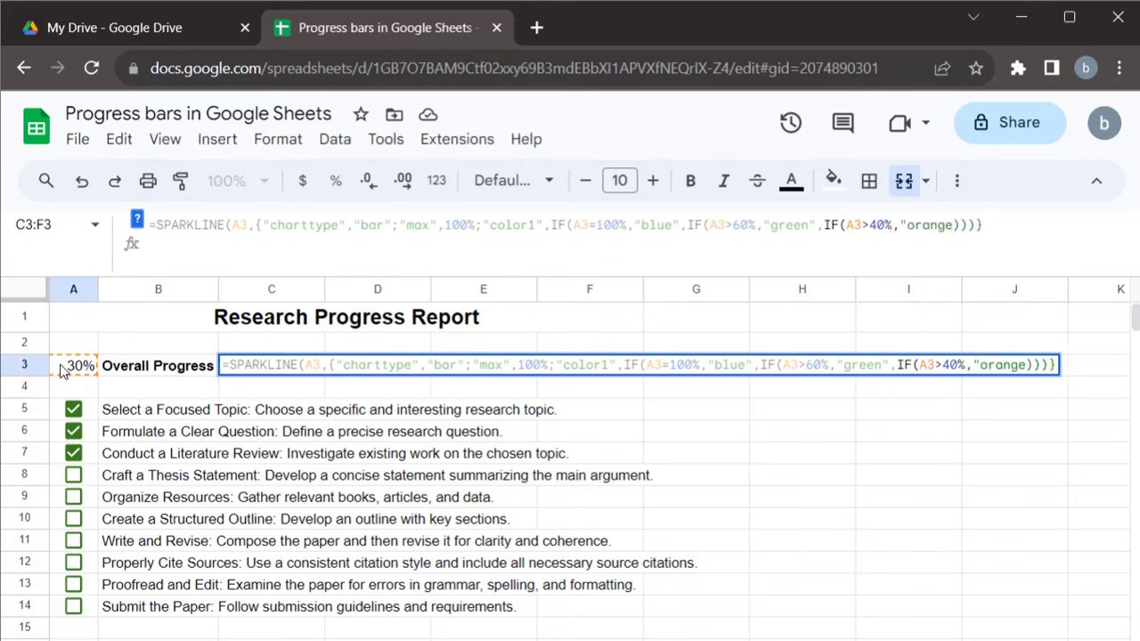
{"action": "type", "text": ",\"gray\""}
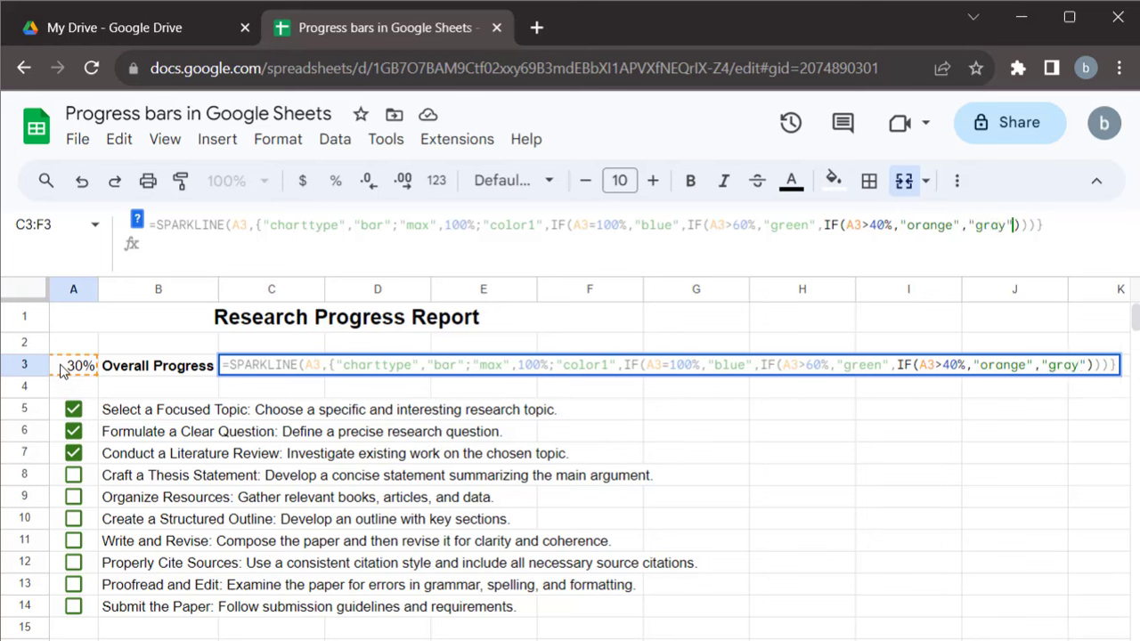
{"action": "key", "text": "Return"}
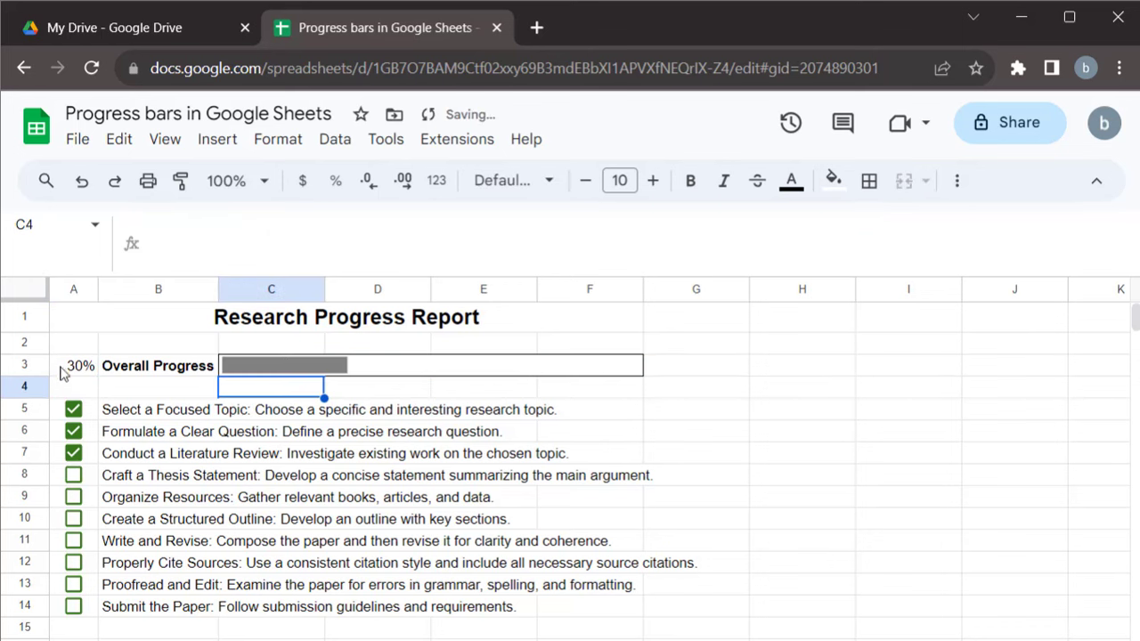
Step: Tick the checkboxes in A8:A13, from Craft a Thesis Statement through Proofread and Edit
{"action": "left_click", "coordinate": [73, 477]}
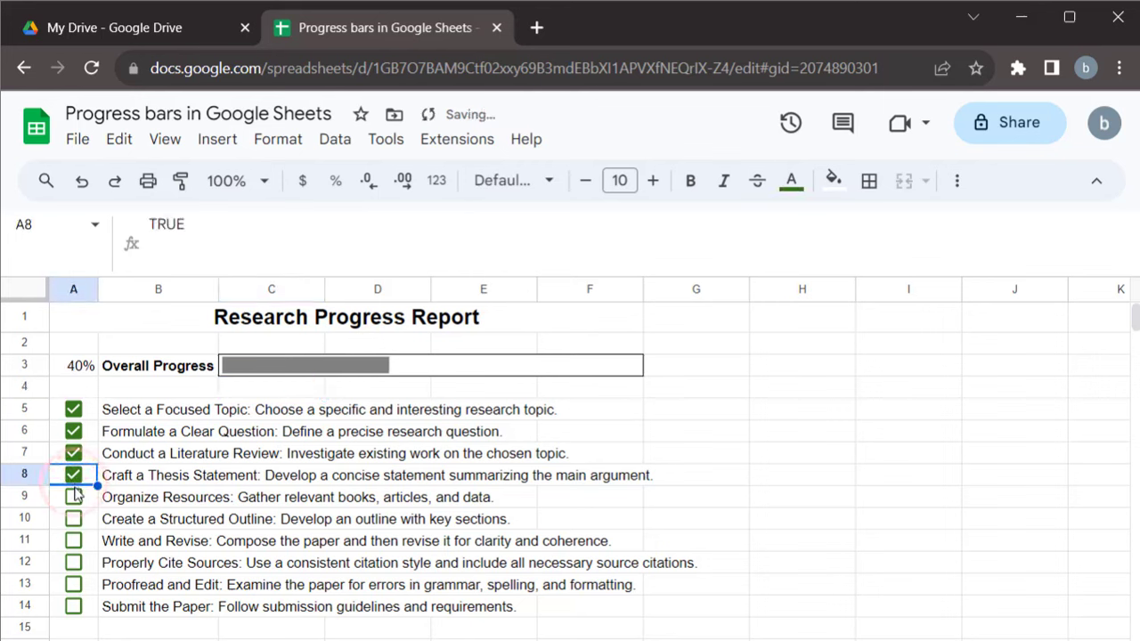
{"action": "left_click", "coordinate": [73, 496]}
{"action": "left_click", "coordinate": [73, 518]}
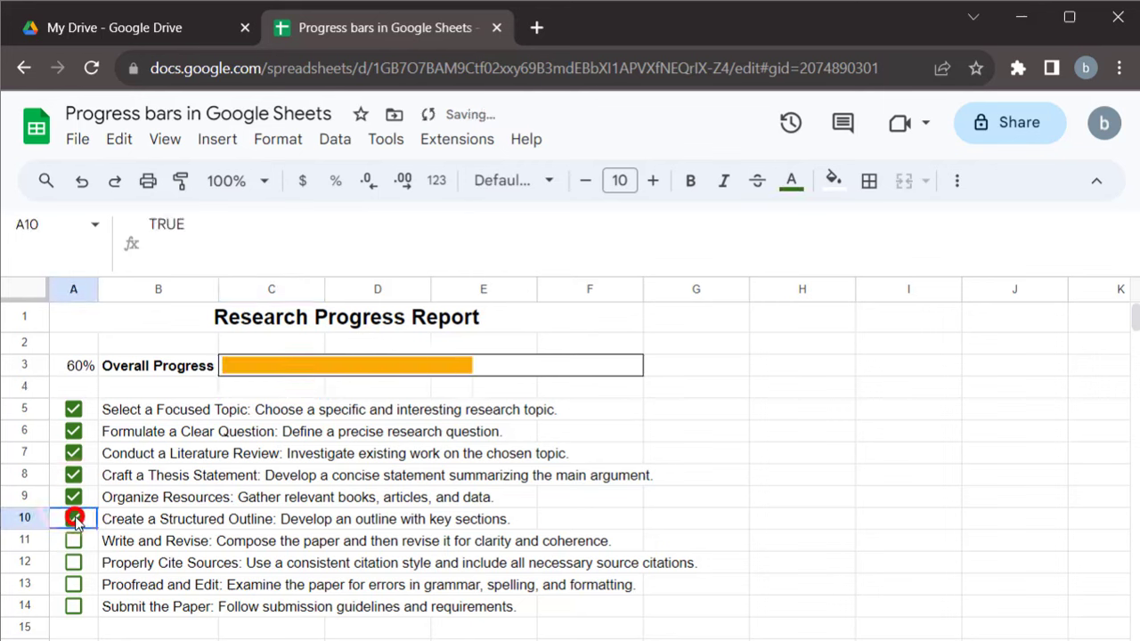
{"action": "left_click", "coordinate": [73, 541]}
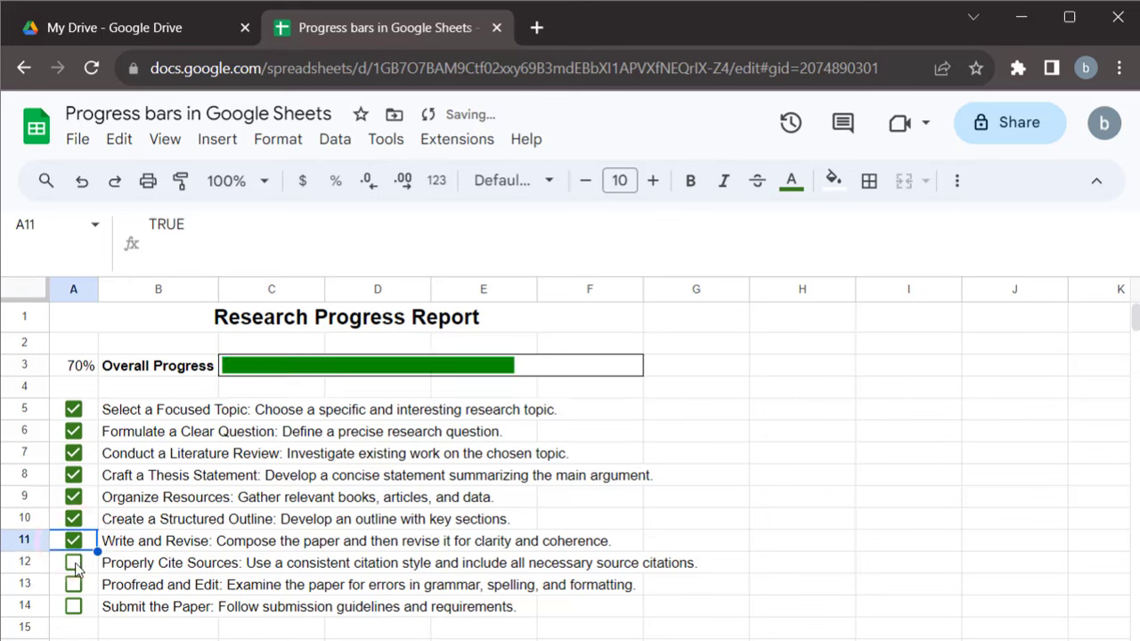
{"action": "left_click", "coordinate": [73, 563]}
{"action": "left_click", "coordinate": [73, 584]}
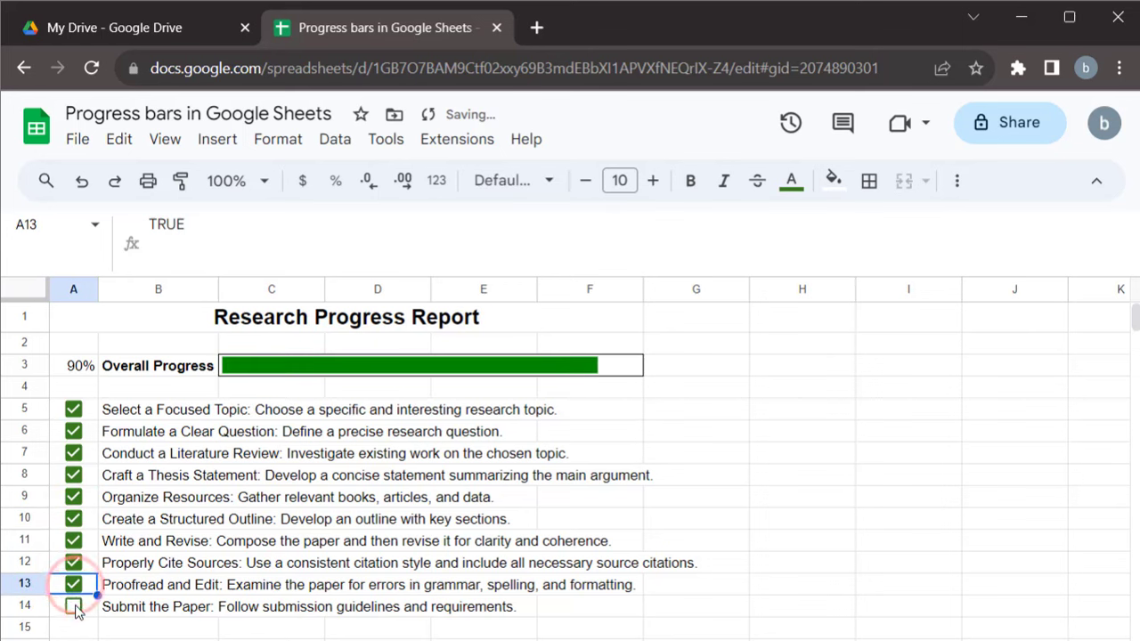